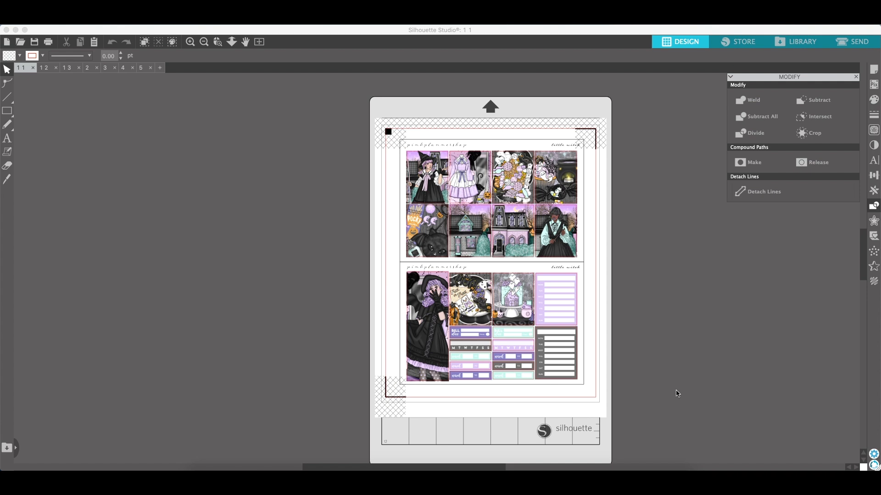
# Step: Look through the open sticker sheets 1 2, 1 3, 2, 3 and 4
pyautogui.click(45, 69)
pyautogui.click(66, 67)
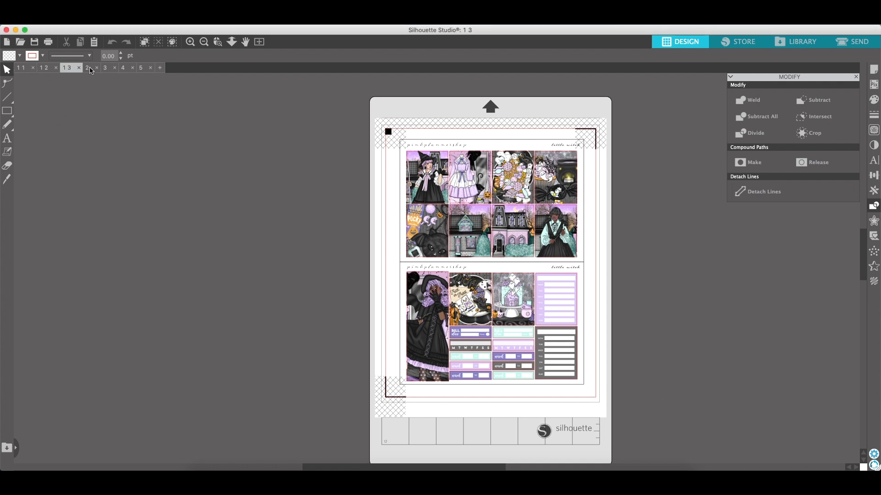
pyautogui.click(91, 70)
pyautogui.click(109, 69)
pyautogui.click(124, 70)
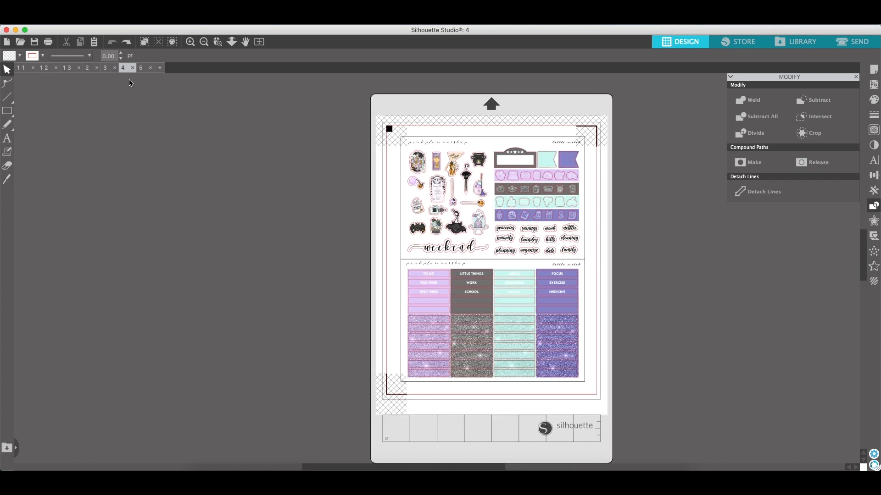
# Step: Close sheet 5, reopen 5.studio3 from the recent files, and return to sheet 1 1
pyautogui.click(150, 68)
pyautogui.click(93, 20)
pyautogui.moveTo(118, 56)
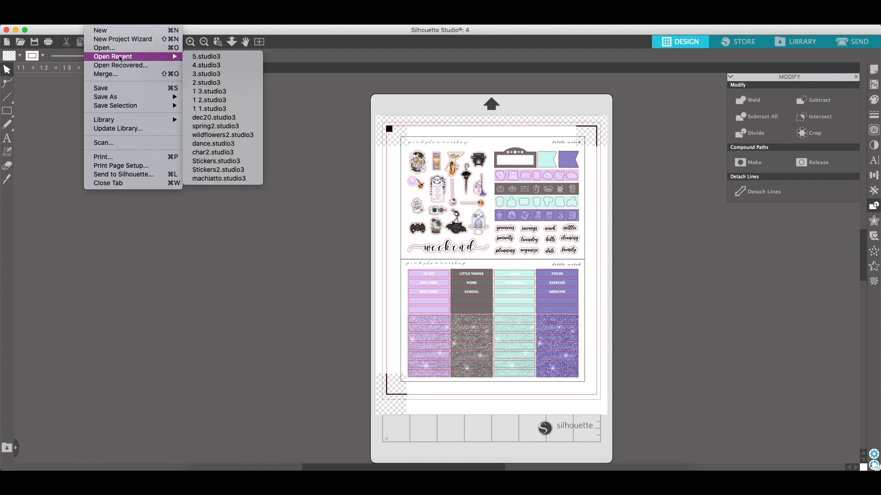
pyautogui.click(211, 58)
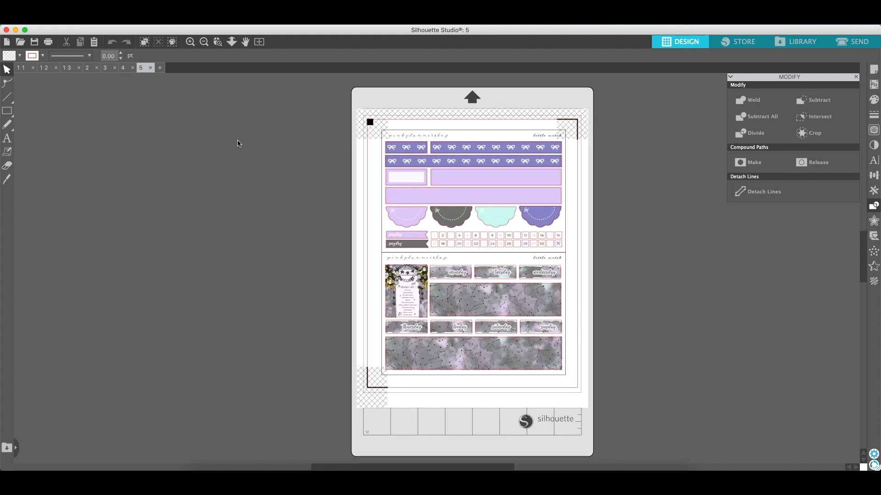
pyautogui.click(24, 70)
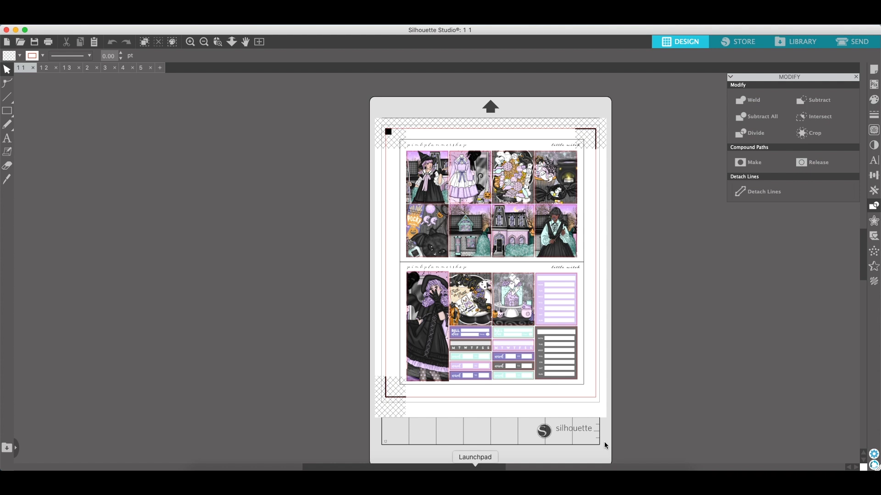
# Step: Open the Select by Color options and select the grouped sticker sheet
pyautogui.click(410, 143)
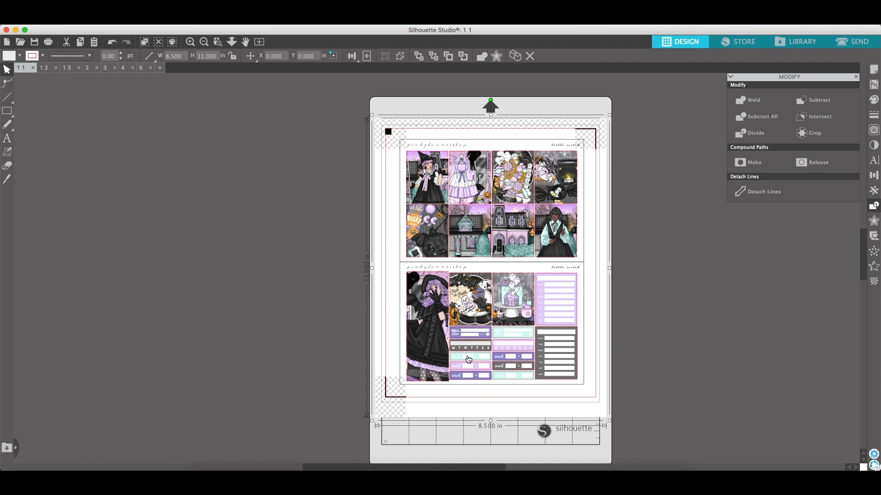
pyautogui.click(228, 282)
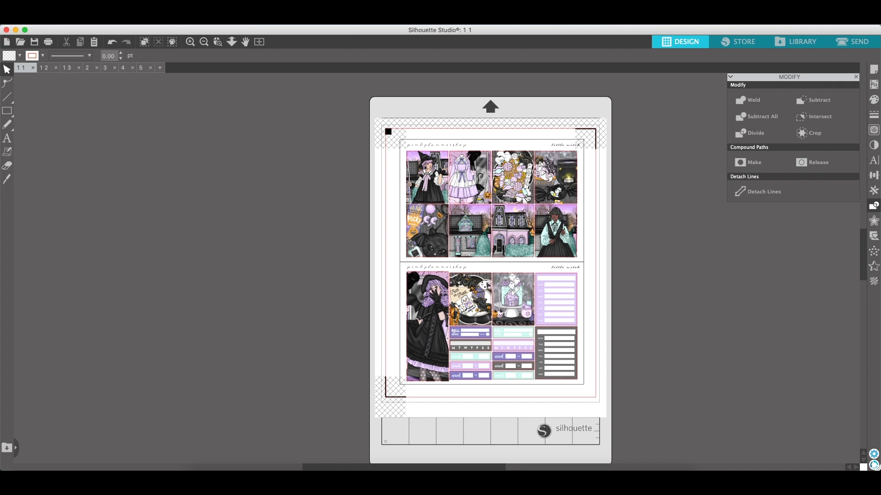
pyautogui.click(175, 45)
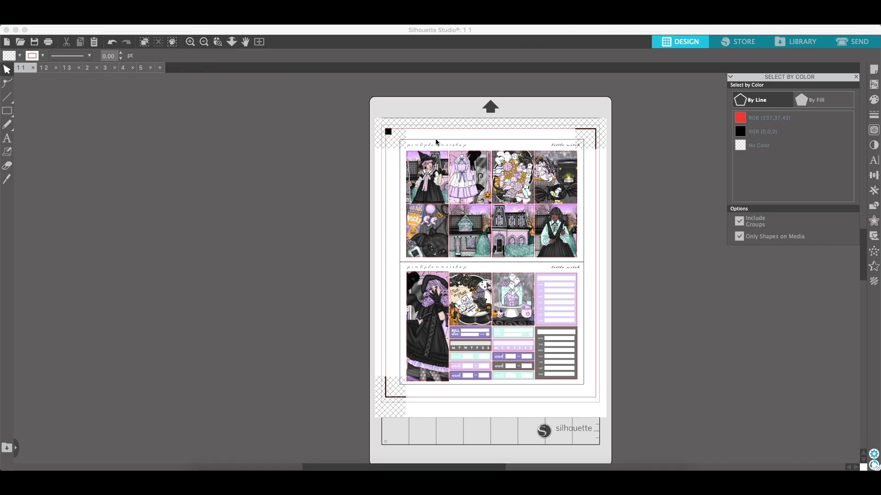
pyautogui.click(436, 143)
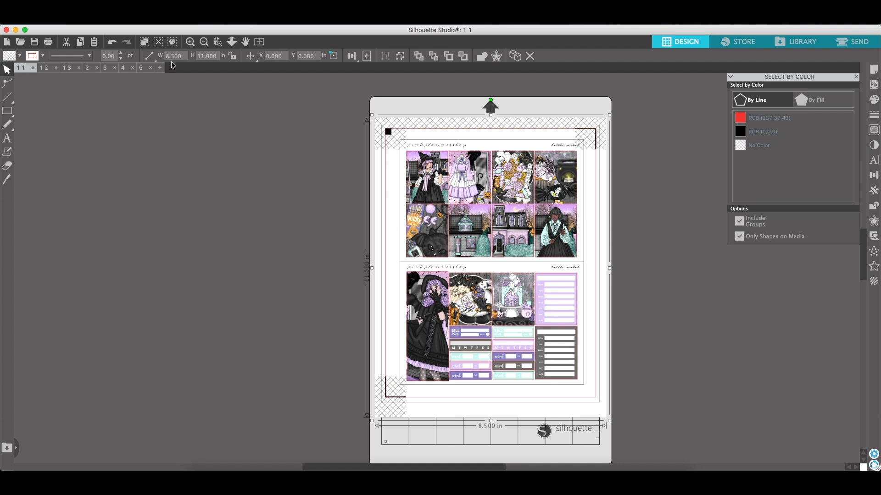
pyautogui.click(173, 43)
pyautogui.click(173, 43)
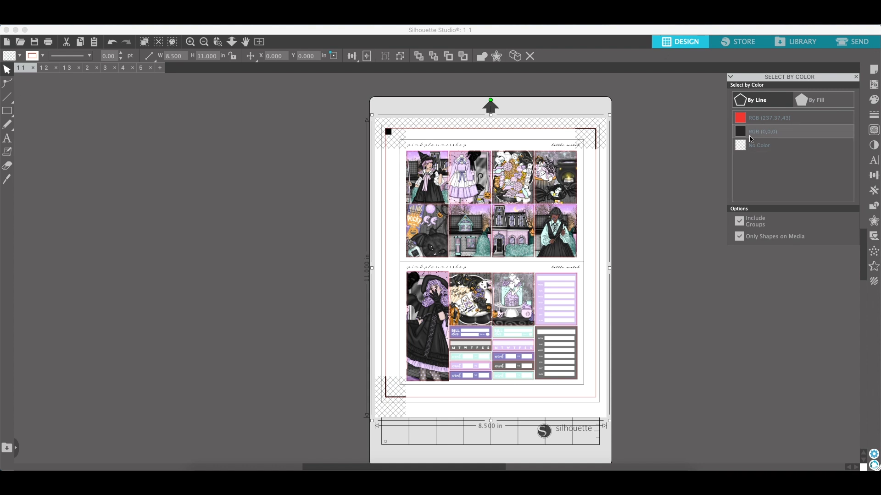
# Step: Try to delete only the black RGB (0,0,0) lines from the grouped sheet, and undo the deletion
pyautogui.click(739, 132)
pyautogui.click(736, 133)
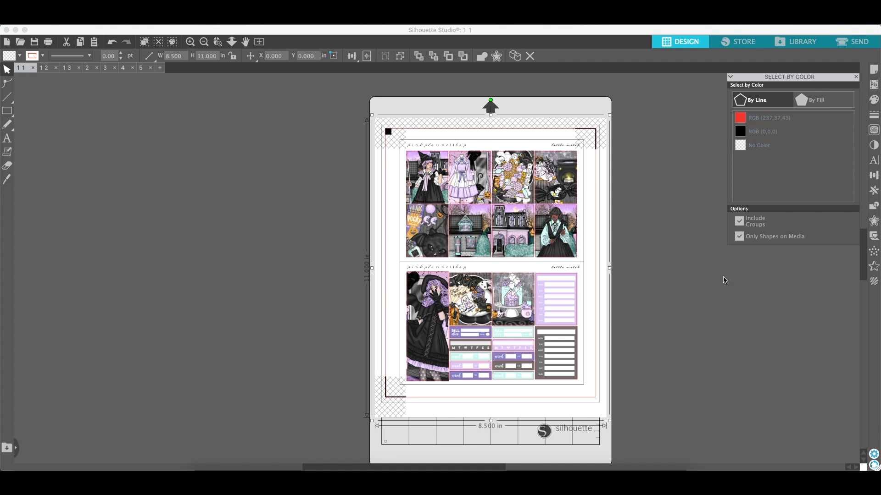
pyautogui.press('Delete')
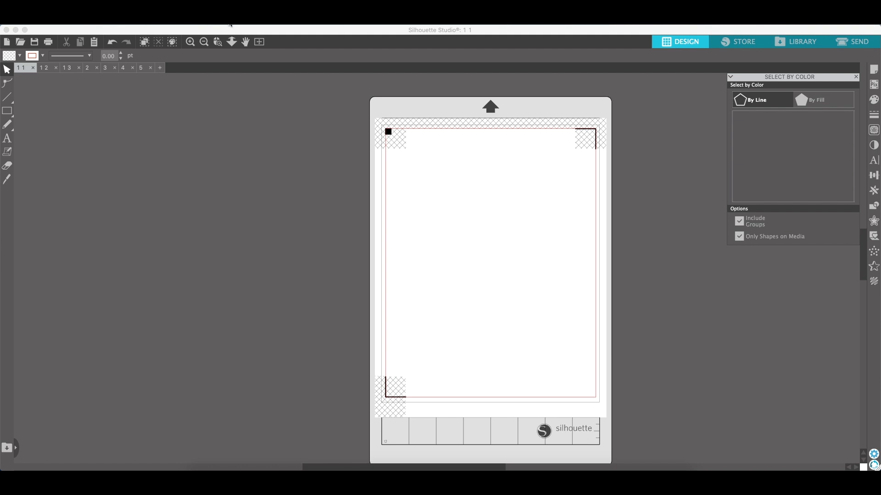
pyautogui.click(112, 43)
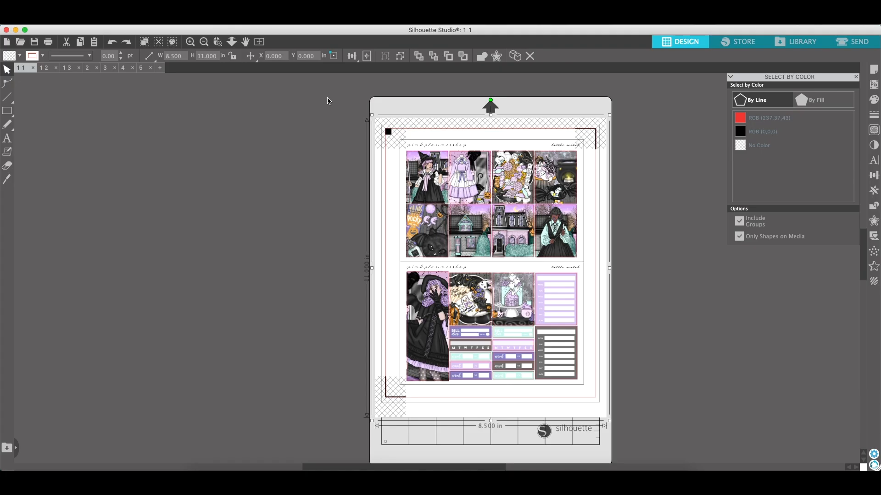
# Step: Ungroup the sticker sheet fully and delete the frames with the black RGB (0,0,0) line color
pyautogui.rightClick(142, 305)
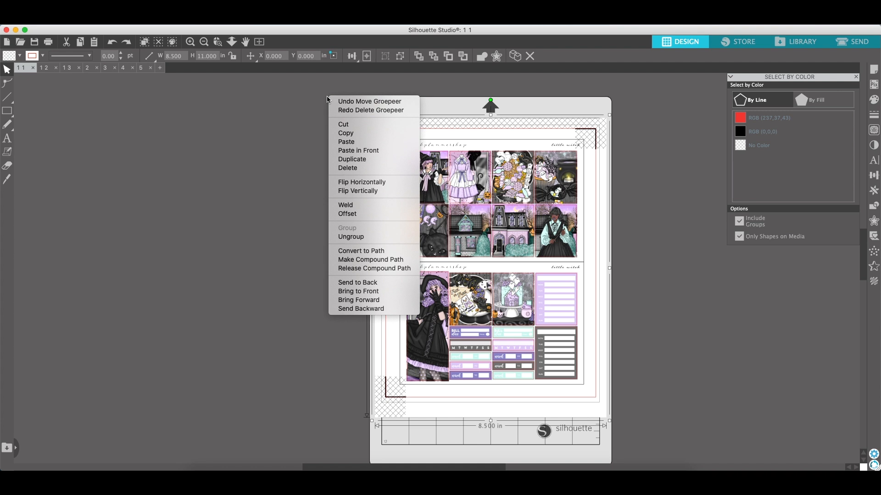
pyautogui.click(365, 237)
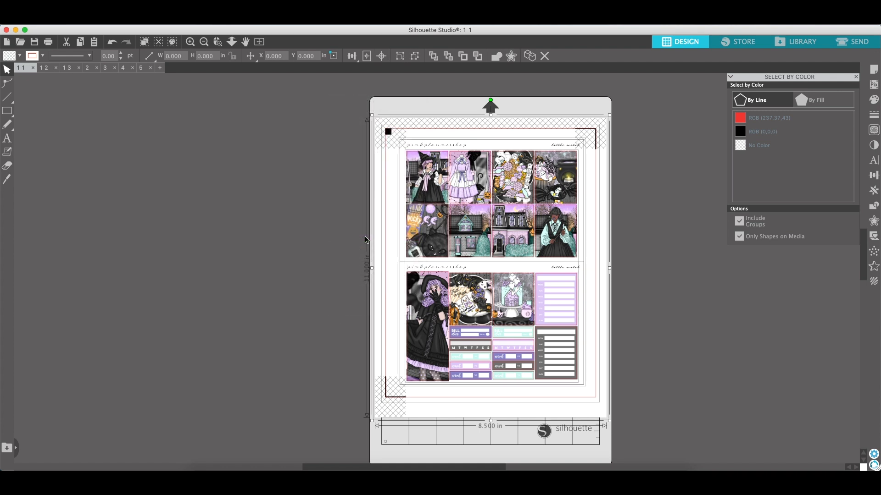
pyautogui.click(417, 59)
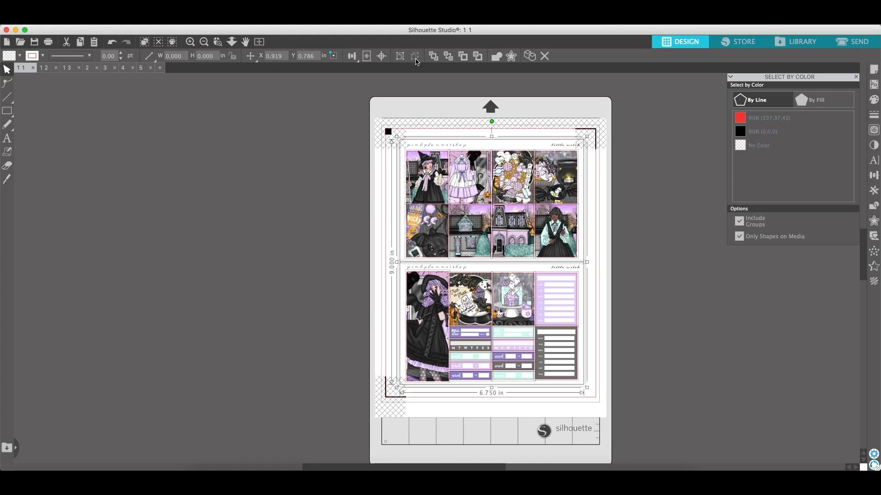
pyautogui.click(308, 124)
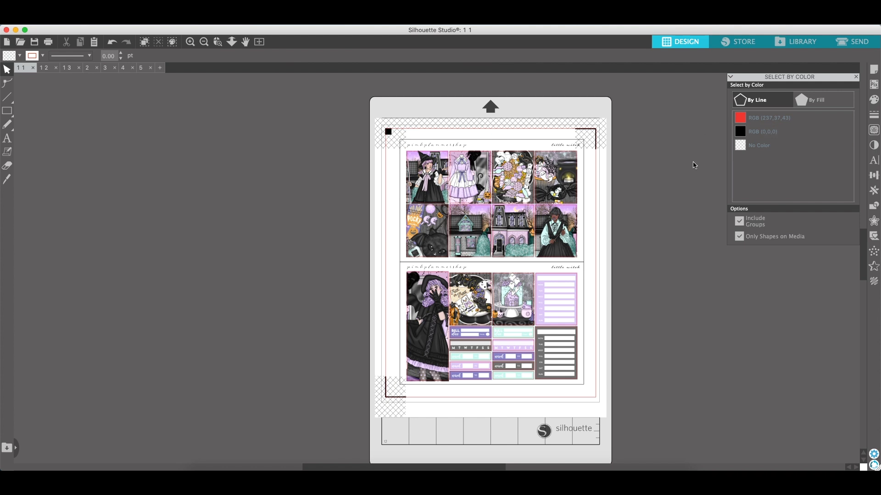
pyautogui.click(753, 134)
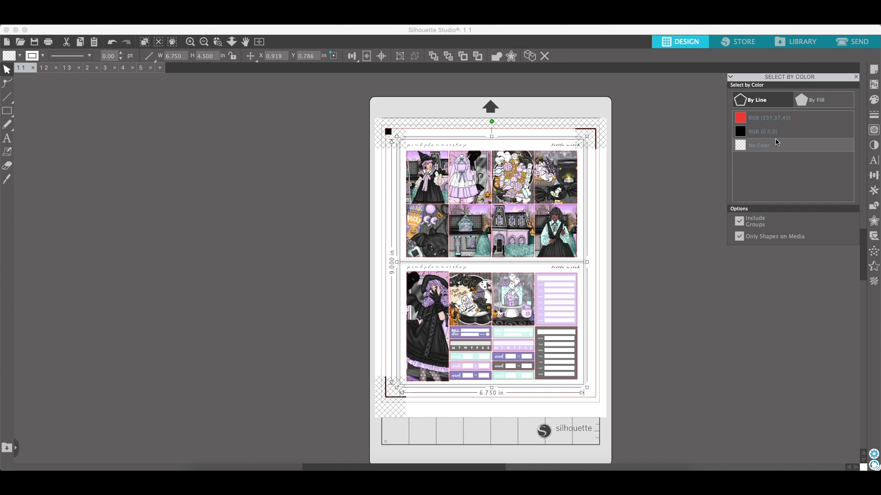
pyautogui.press('Delete')
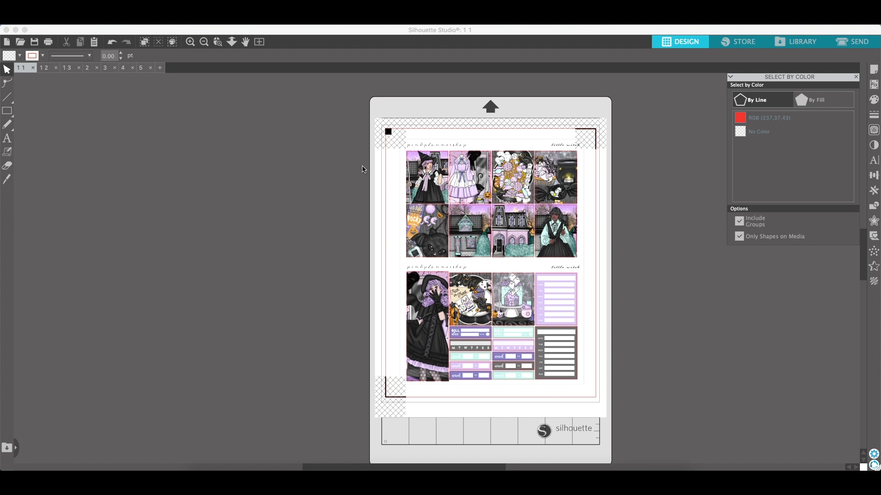
# Step: Select everything on the sheet and crop the artwork to the sticker cut lines
pyautogui.moveTo(335, 100); pyautogui.dragTo(651, 407)
pyautogui.scroll(-1, 642, 401)
pyautogui.click(326, 150)
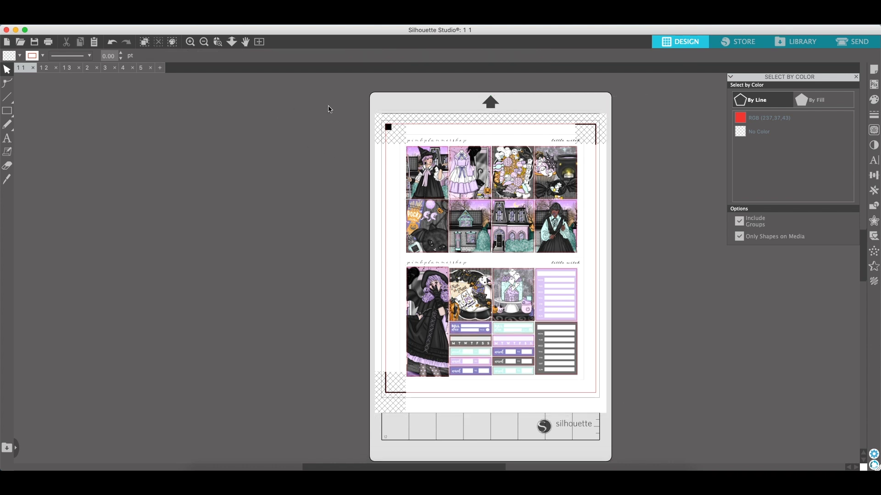
pyautogui.moveTo(331, 109); pyautogui.dragTo(671, 410)
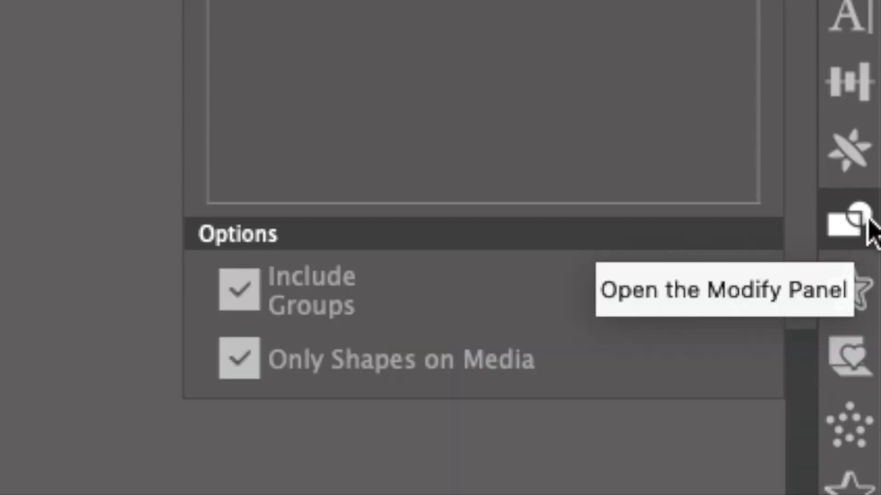
pyautogui.click(871, 242)
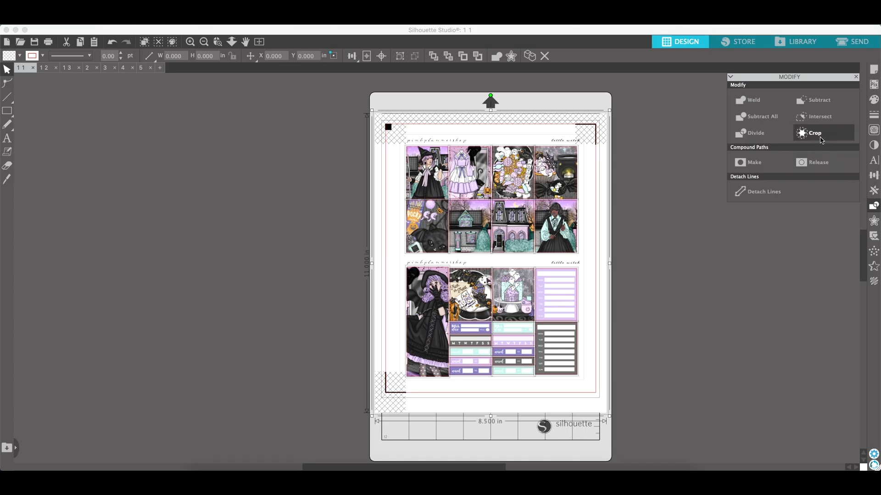
pyautogui.click(820, 140)
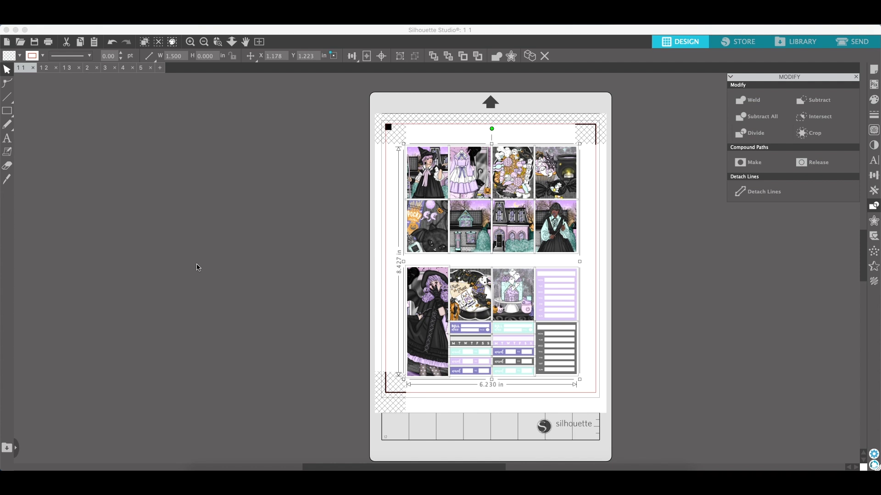
# Step: Set the line color of all cropped stickers to red and deselect them
pyautogui.click(43, 60)
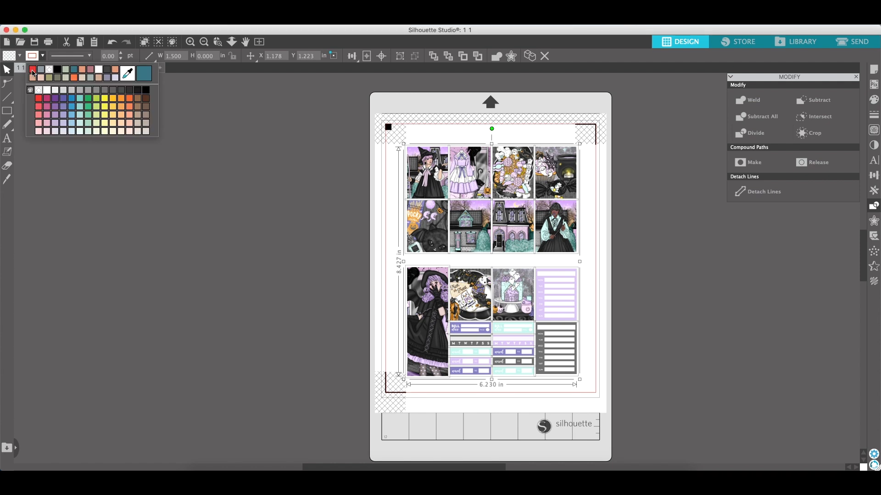
pyautogui.click(33, 72)
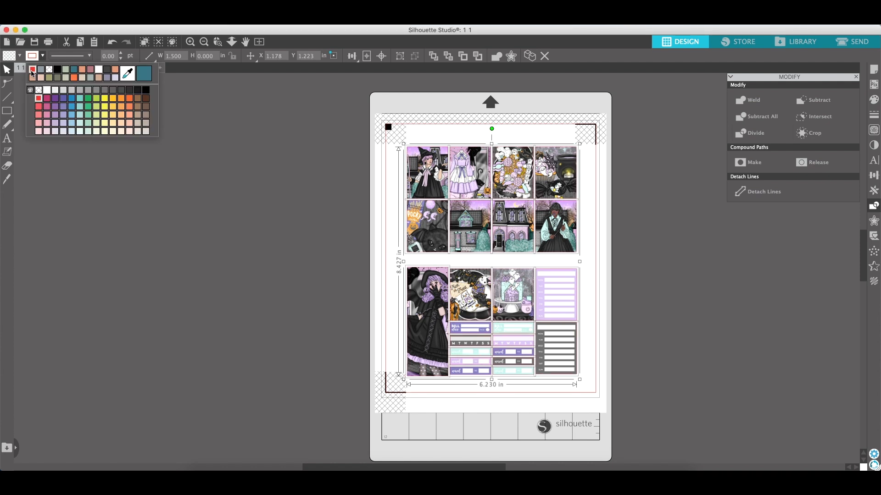
pyautogui.click(280, 171)
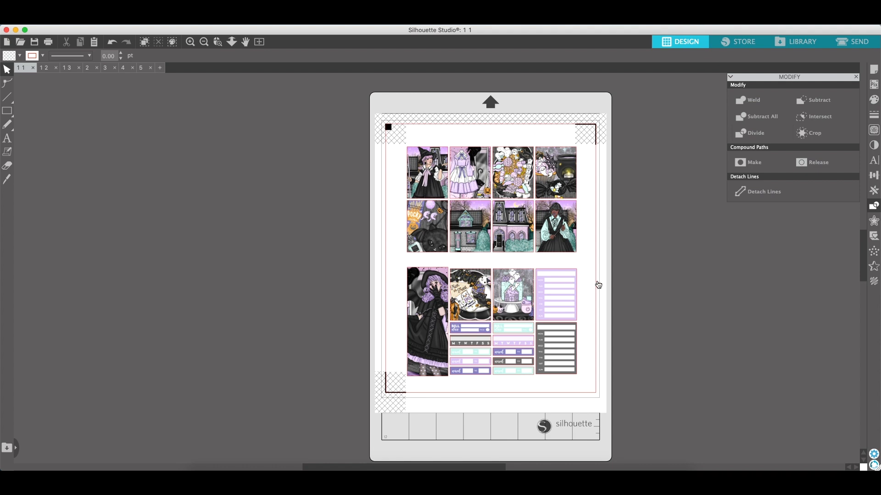
# Step: Move individual stickers out of the grid: the four rightmost upper illustrations, the purple and grey lists, and the lowest mint strip
pyautogui.moveTo(564, 185); pyautogui.dragTo(617, 172)
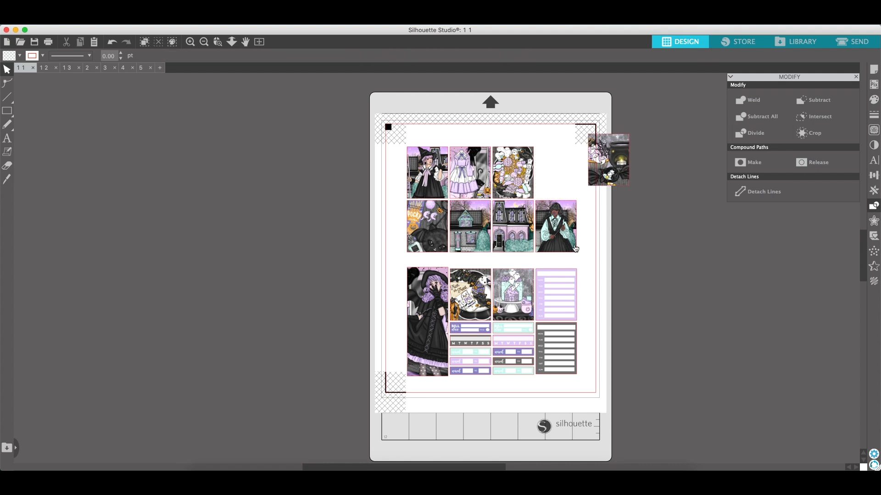
pyautogui.moveTo(560, 224); pyautogui.dragTo(654, 234)
pyautogui.moveTo(526, 192); pyautogui.dragTo(531, 158)
pyautogui.moveTo(516, 229); pyautogui.dragTo(551, 231)
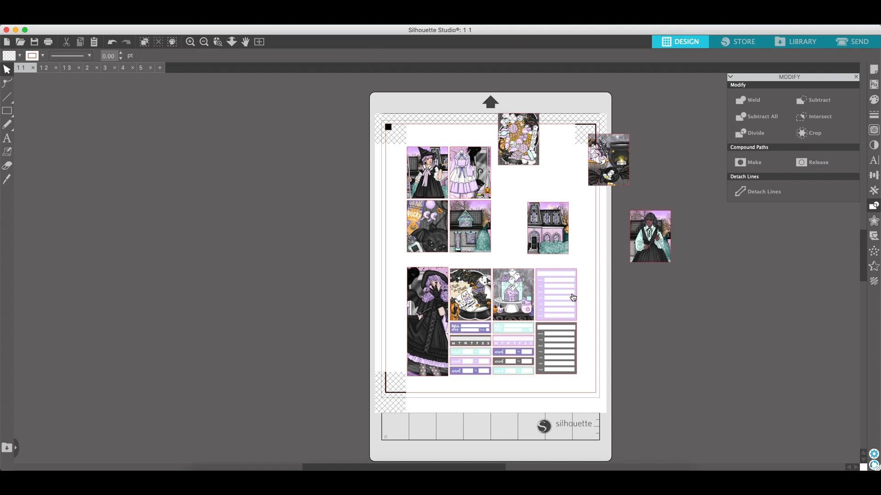
pyautogui.moveTo(580, 311); pyautogui.dragTo(616, 308)
pyautogui.click(604, 353)
pyautogui.moveTo(512, 370); pyautogui.dragTo(512, 382)
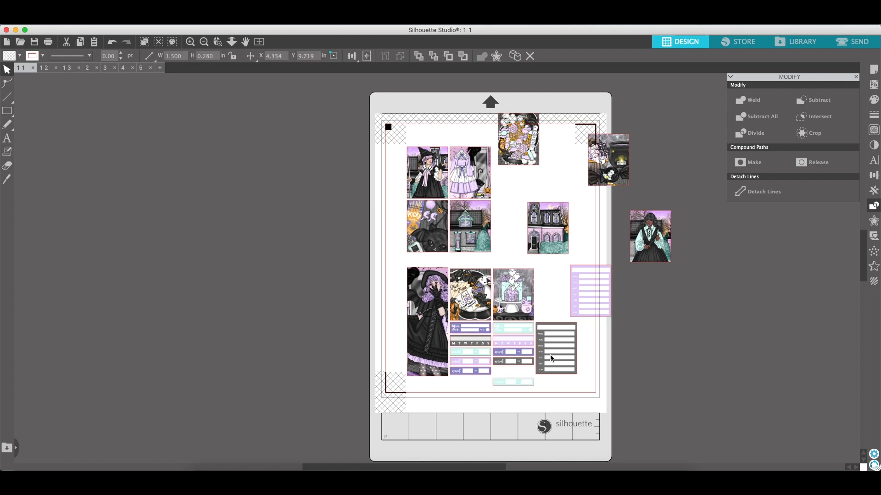
pyautogui.moveTo(552, 358); pyautogui.dragTo(572, 365)
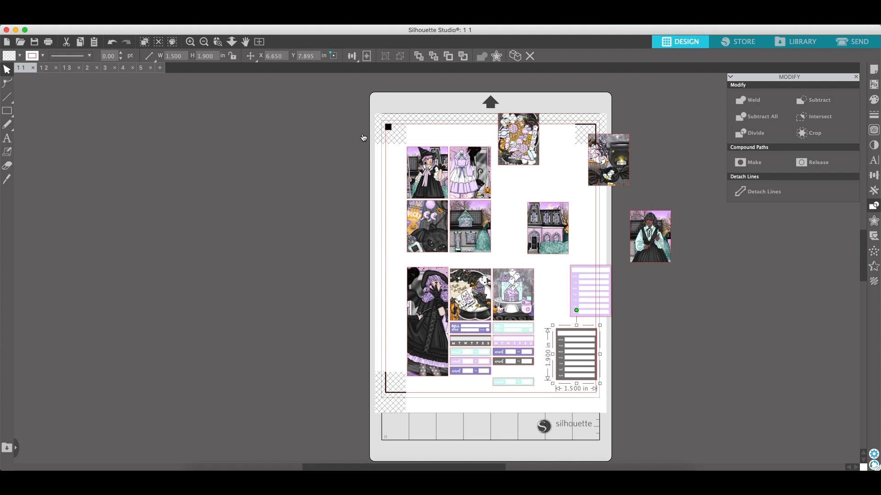
# Step: Create a new document and turn on its registration marks
pyautogui.click(7, 42)
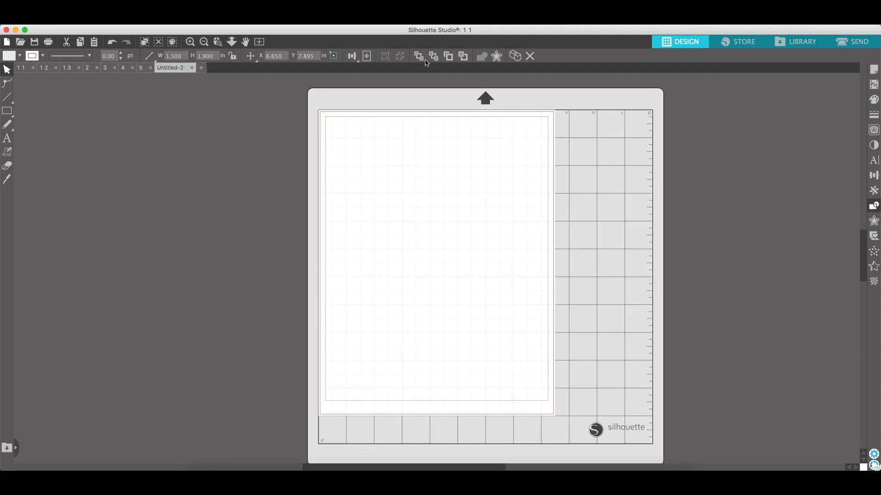
pyautogui.click(763, 89)
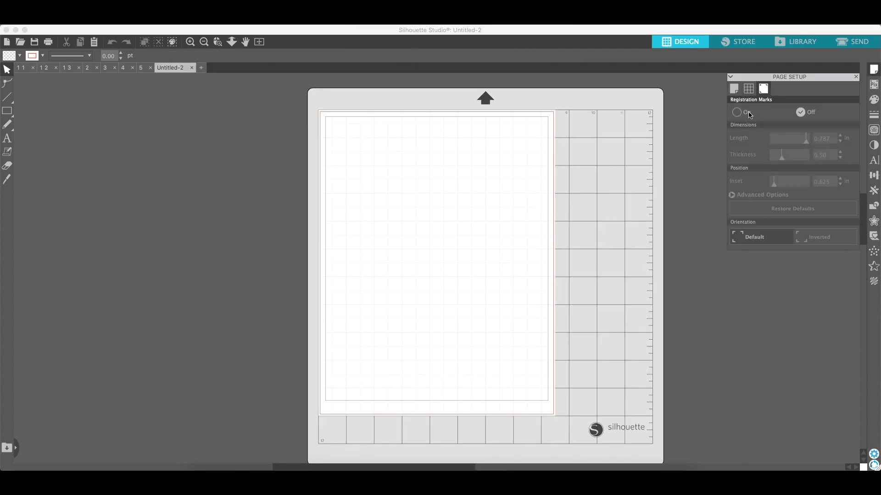
pyautogui.click(747, 113)
# Step: Cut the eight upper illustration stickers from sheet 1 1 and paste them into the Untitled-2 document
pyautogui.click(21, 68)
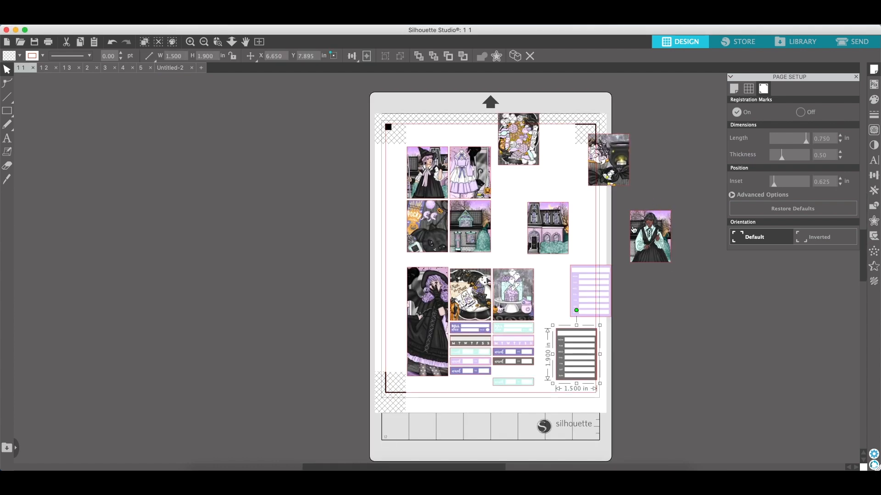
pyautogui.moveTo(381, 164); pyautogui.dragTo(639, 238)
pyautogui.rightClick(639, 238)
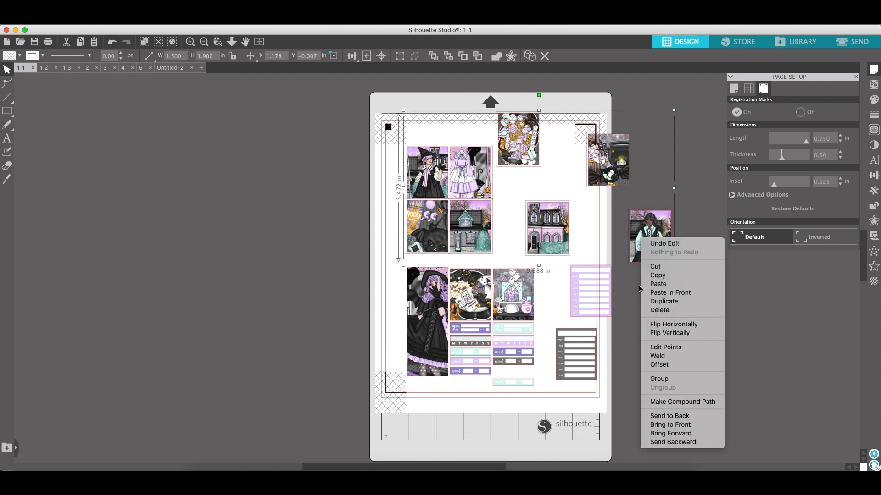
pyautogui.click(662, 267)
pyautogui.click(173, 67)
pyautogui.rightClick(369, 165)
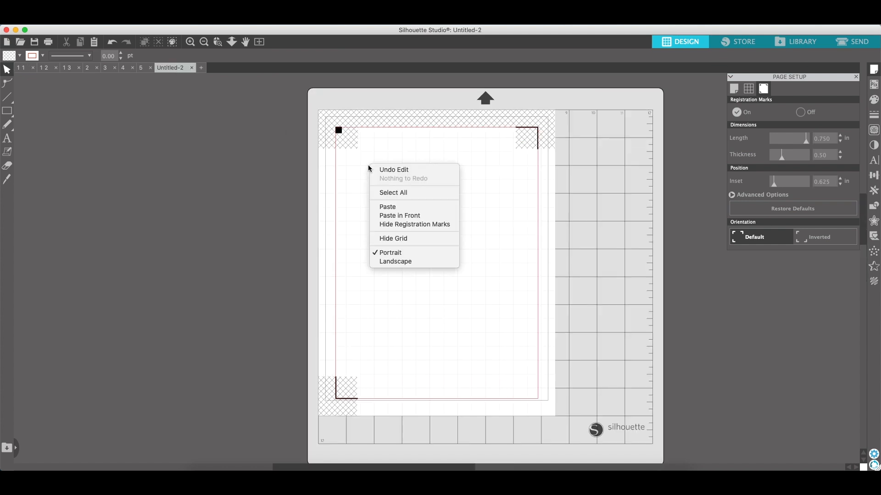
pyautogui.click(388, 207)
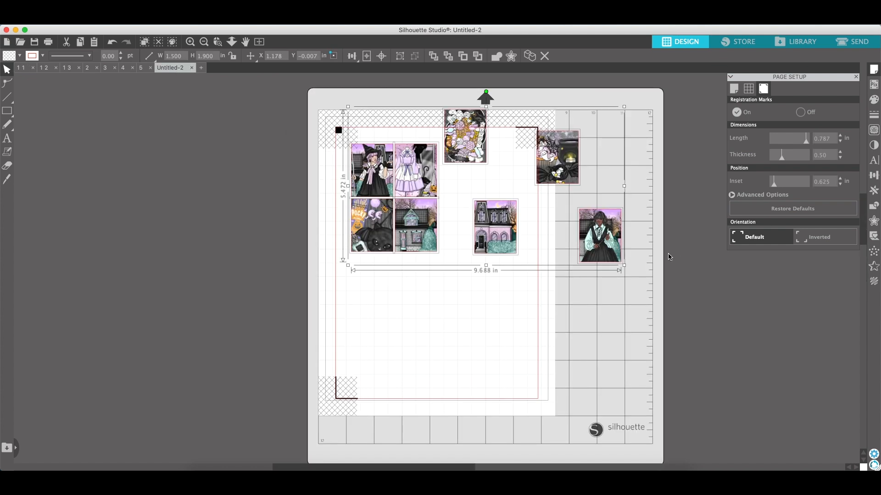
# Step: Delete the pasted illustrations from Untitled-2 and undo the cut in sheet 1 1
pyautogui.click(547, 290)
pyautogui.moveTo(660, 301); pyautogui.dragTo(331, 144)
pyautogui.press('Delete')
pyautogui.click(22, 68)
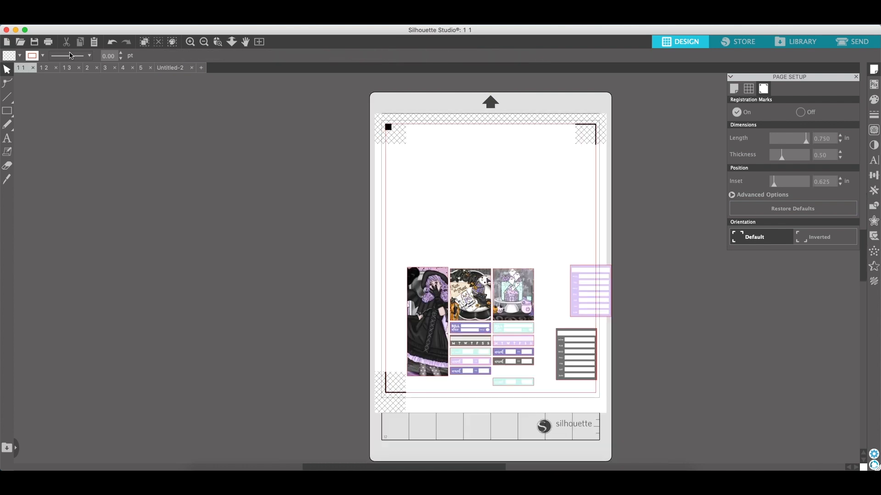
pyautogui.click(112, 42)
pyautogui.click(239, 177)
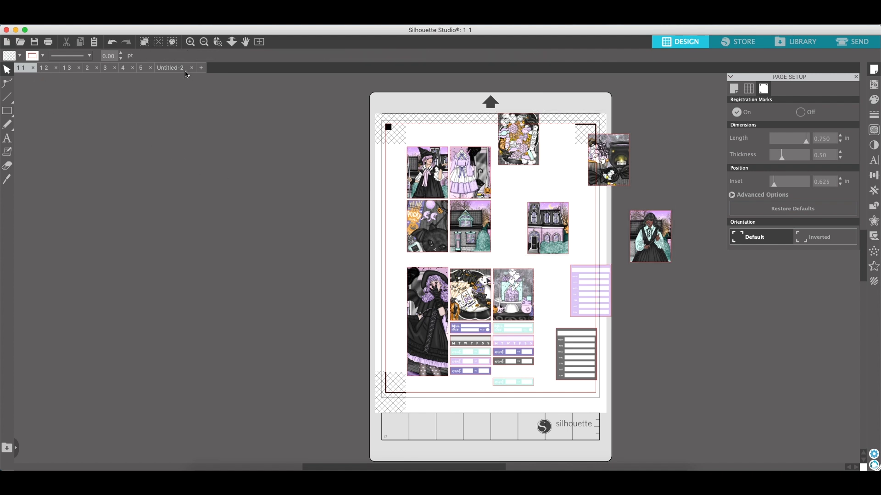
# Step: Ungroup the artwork on sheet 3 and delete the black frame lines selected by line color RGB (0,0,0)
pyautogui.click(109, 69)
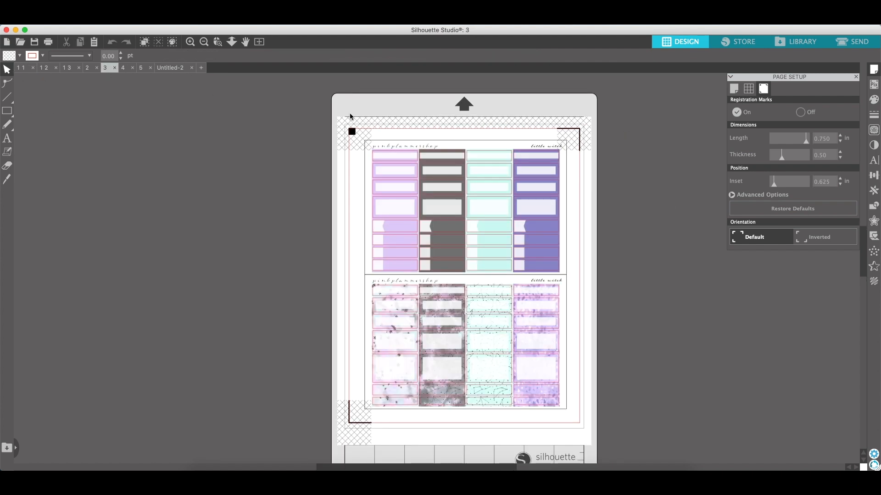
pyautogui.click(175, 43)
pyautogui.click(765, 151)
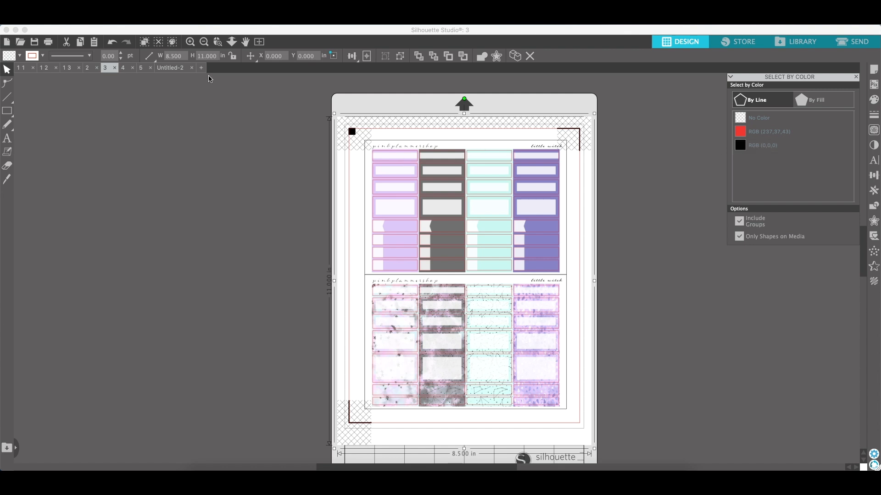
pyautogui.click(400, 56)
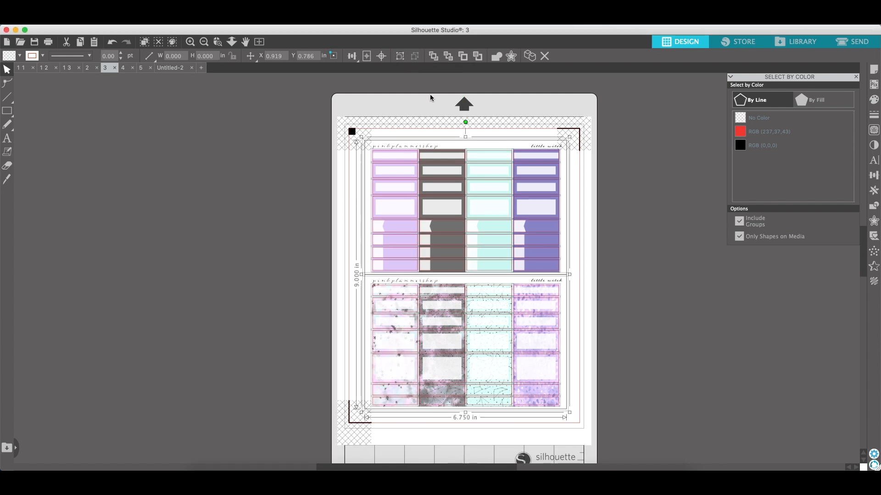
pyautogui.click(743, 146)
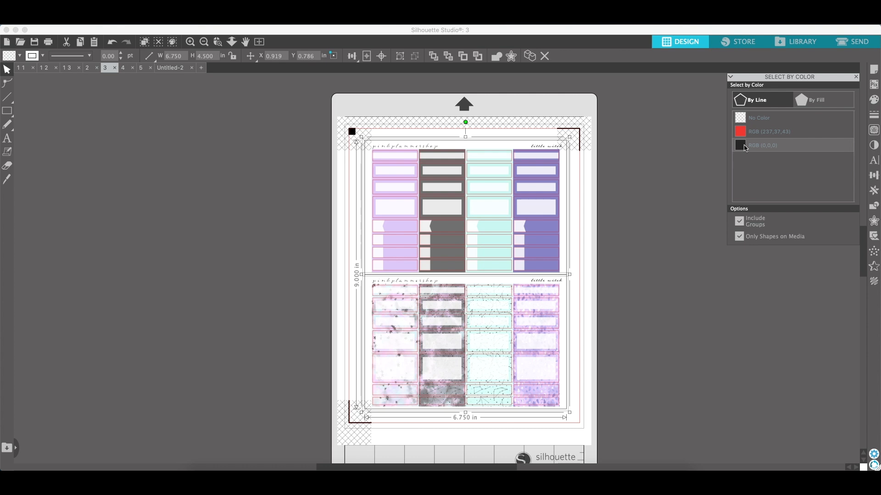
pyautogui.press('Delete')
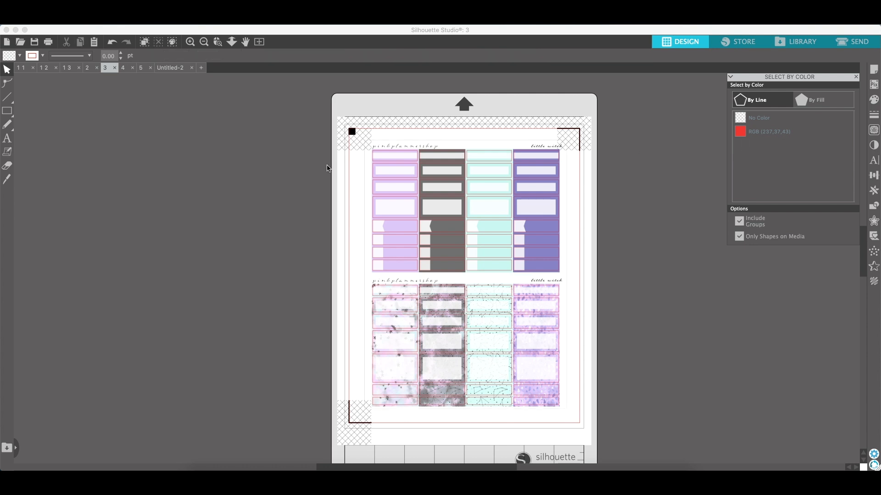
# Step: Crop everything on sheet 3 to the sticker cut lines and set the cropped stickers' line color to red
pyautogui.moveTo(292, 108); pyautogui.dragTo(638, 424)
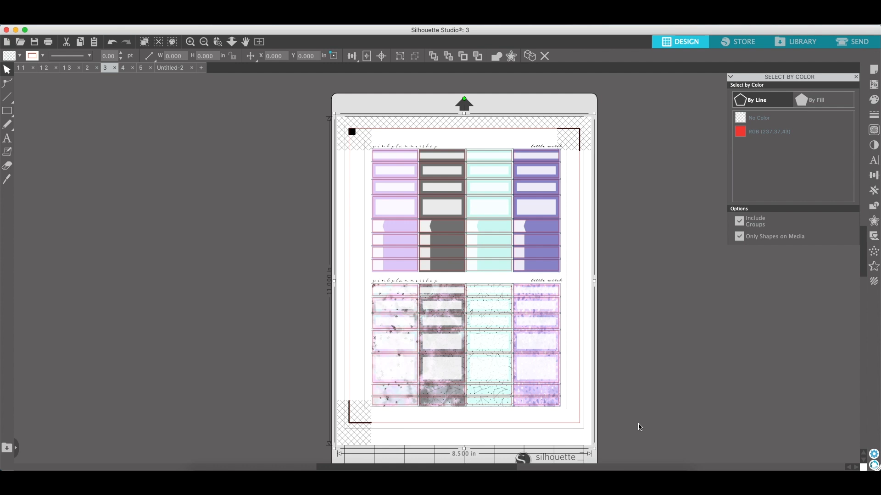
pyautogui.click(874, 207)
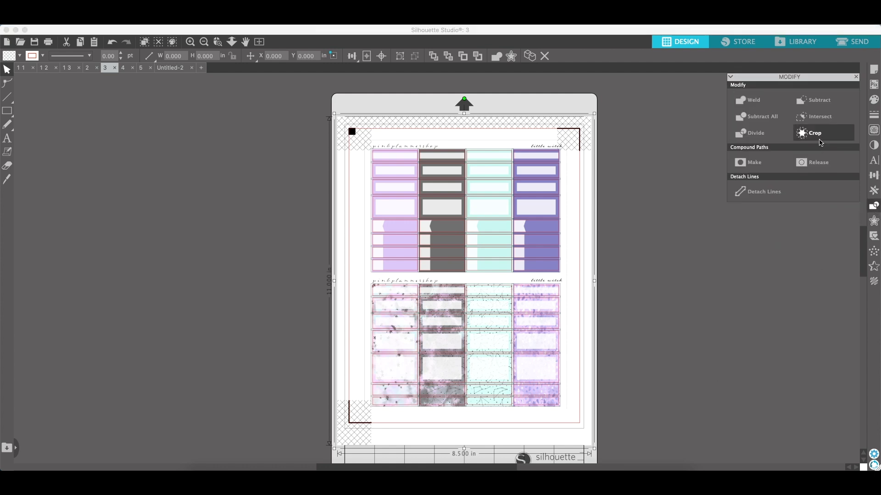
pyautogui.click(821, 143)
pyautogui.click(36, 59)
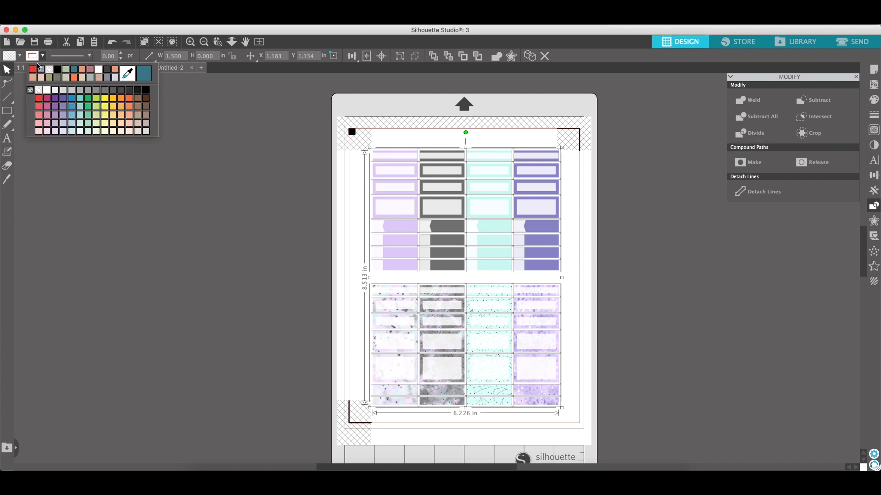
pyautogui.click(33, 69)
pyautogui.click(271, 232)
# Step: Move three of the solid purple flag labels on sheet 3 out of the grid
pyautogui.moveTo(560, 271); pyautogui.dragTo(595, 272)
pyautogui.moveTo(555, 254); pyautogui.dragTo(580, 255)
pyautogui.moveTo(552, 227); pyautogui.dragTo(573, 233)
# Step: Ungroup the artwork on sheet 4 and delete the black frame lines selected by line color RGB (0,0,0)
pyautogui.click(128, 69)
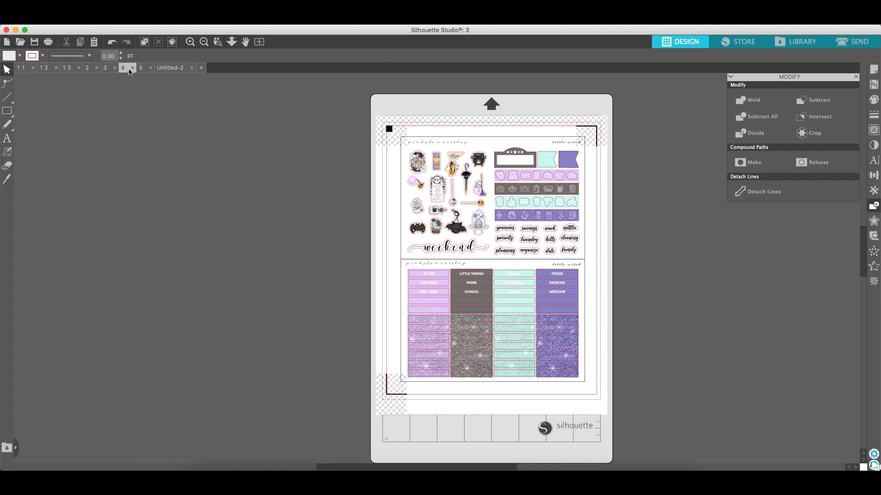
pyautogui.click(131, 68)
pyautogui.click(445, 156)
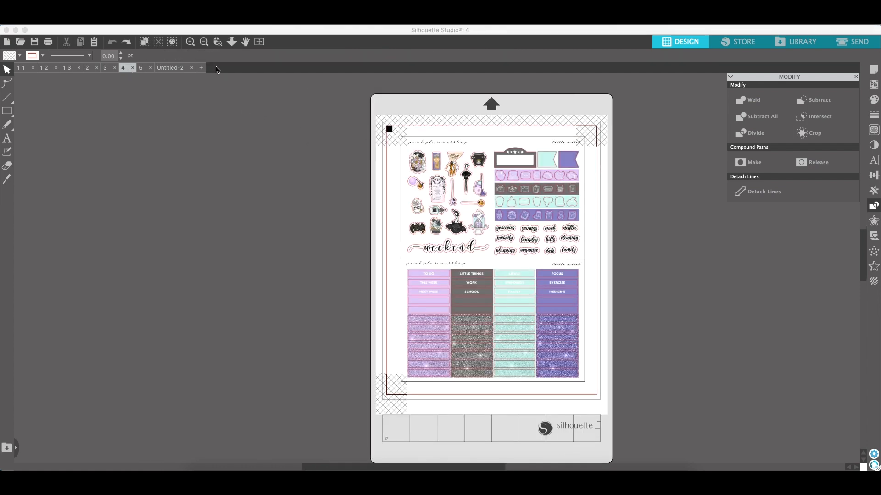
pyautogui.click(172, 42)
pyautogui.click(751, 147)
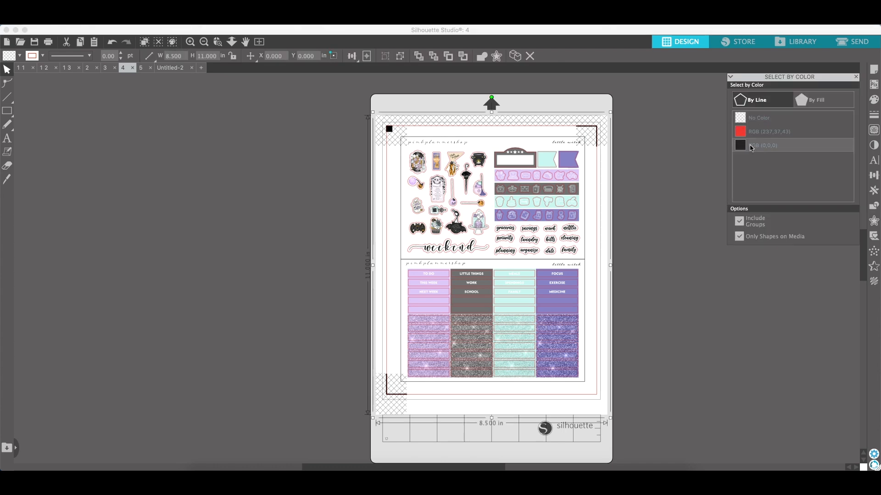
pyautogui.click(406, 59)
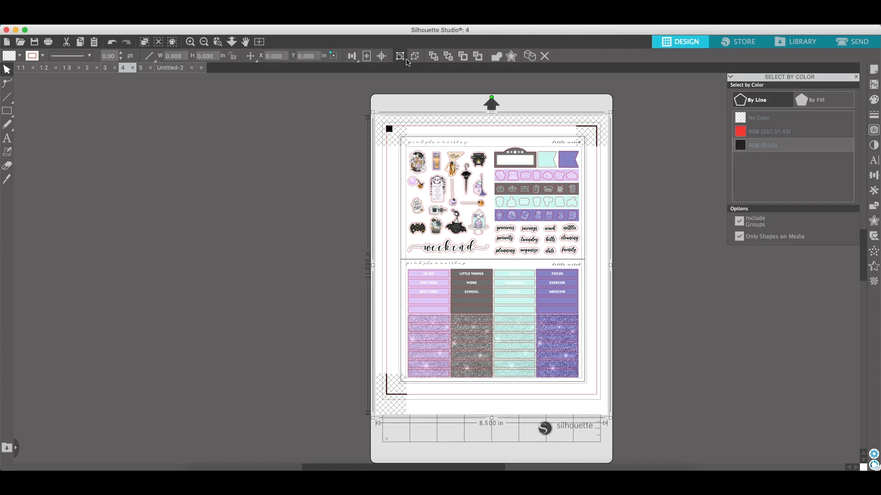
pyautogui.click(412, 58)
pyautogui.click(780, 146)
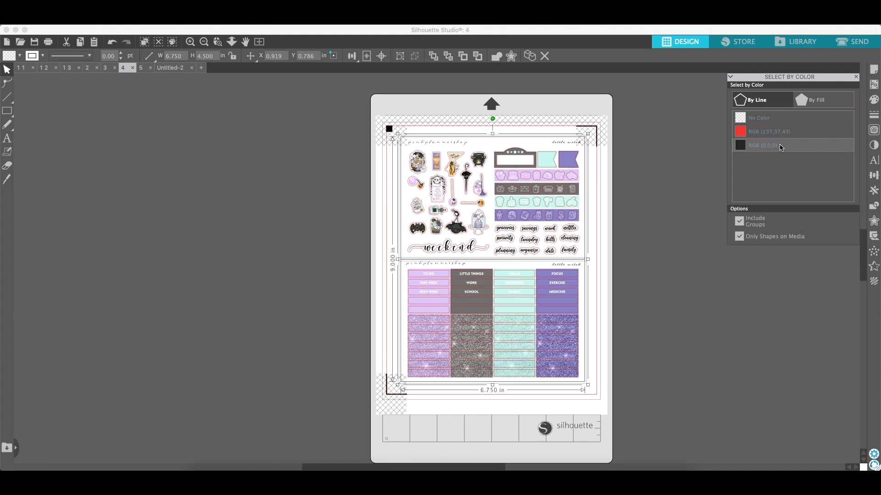
pyautogui.click(780, 147)
# Step: Try moving the printed artwork on sheet 4 away from its red cut lines, and undo the move
pyautogui.moveTo(561, 193); pyautogui.dragTo(720, 205)
pyautogui.moveTo(639, 196); pyautogui.dragTo(642, 200)
pyautogui.click(655, 199)
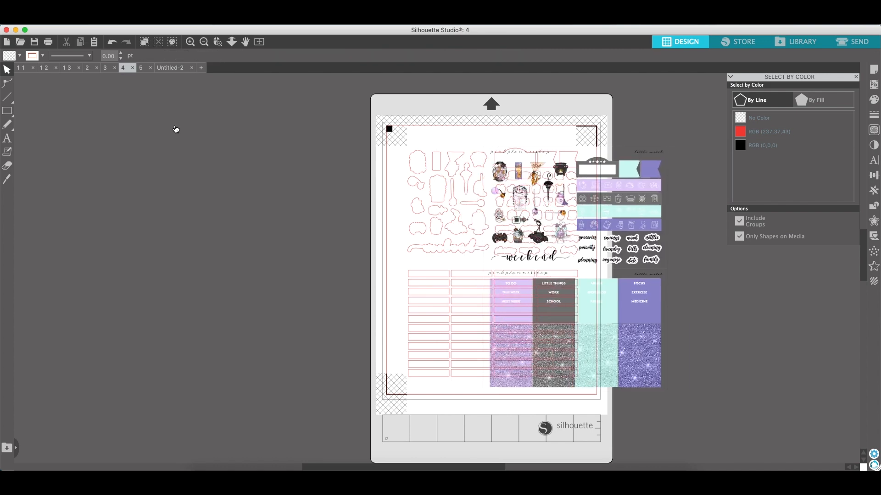
pyautogui.click(113, 44)
pyautogui.click(113, 45)
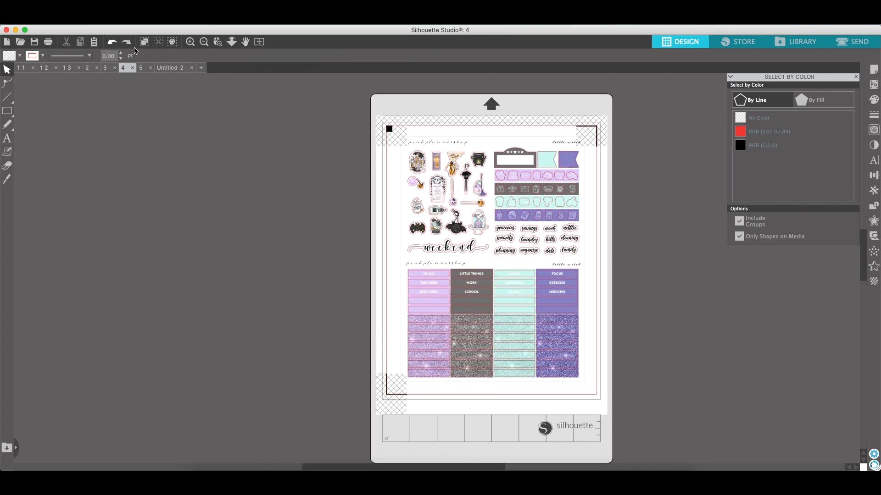
# Step: Crop everything on sheet 4 to the sticker cut lines and set the cropped stickers' line color to red
pyautogui.moveTo(335, 104); pyautogui.dragTo(688, 430)
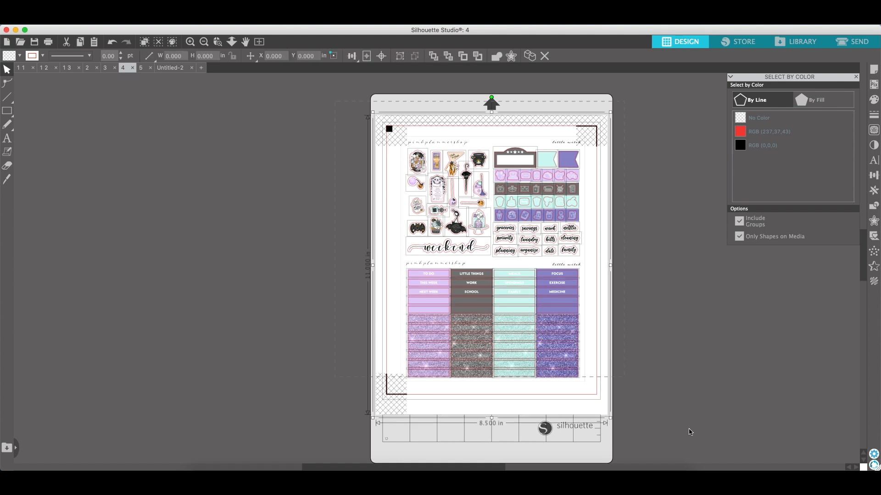
pyautogui.click(874, 206)
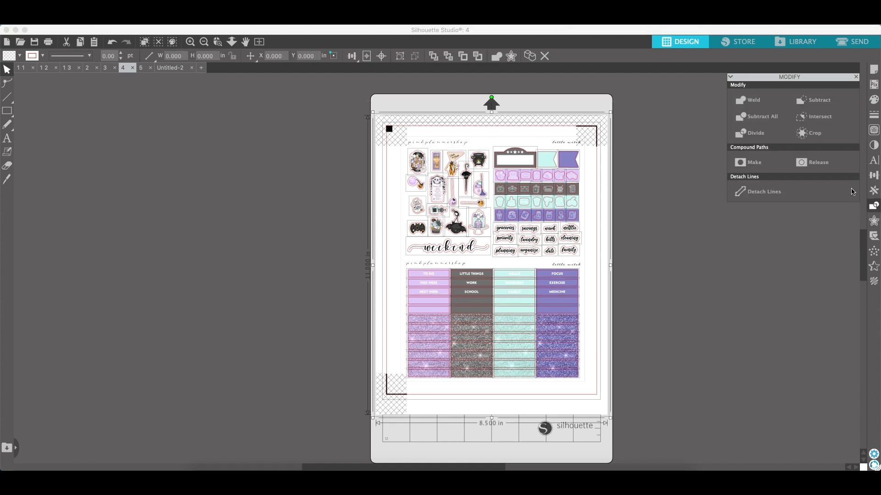
pyautogui.click(828, 141)
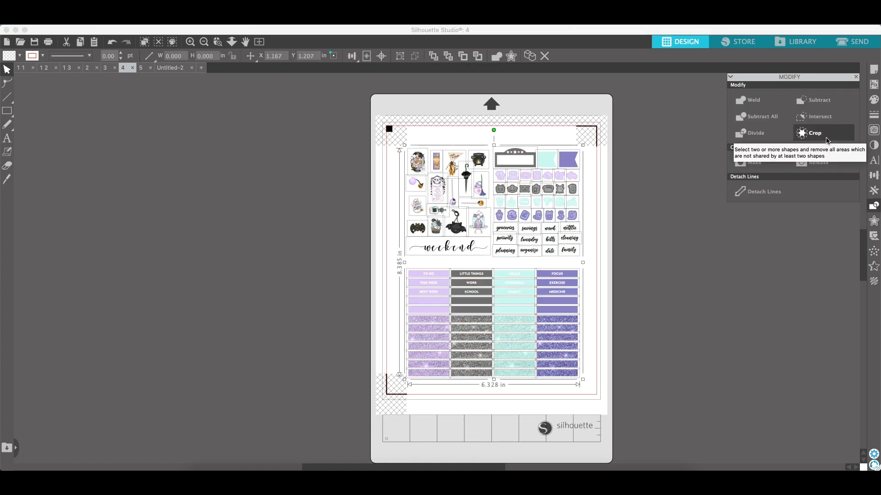
pyautogui.click(43, 59)
pyautogui.click(34, 70)
pyautogui.click(257, 183)
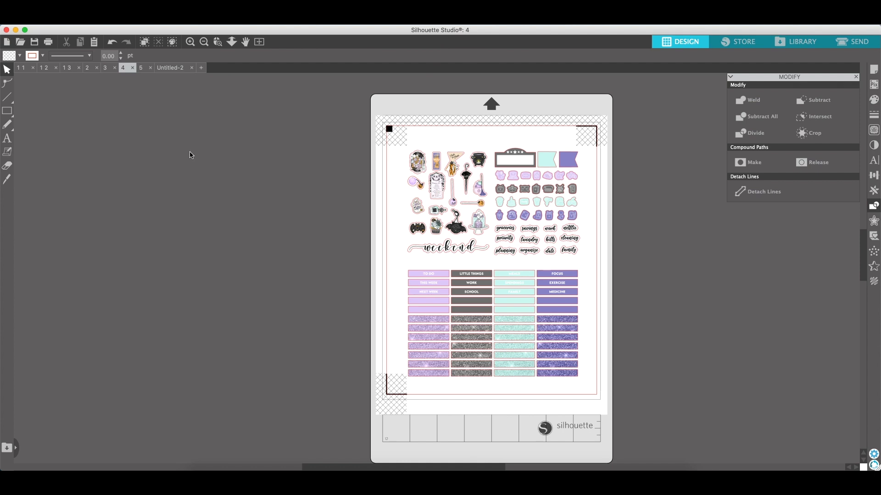
# Step: Review the open documents one after another: Untitled-2 and sheets 5, 4, 3, 2, 1 3, 1 2 and 1 1
pyautogui.click(170, 69)
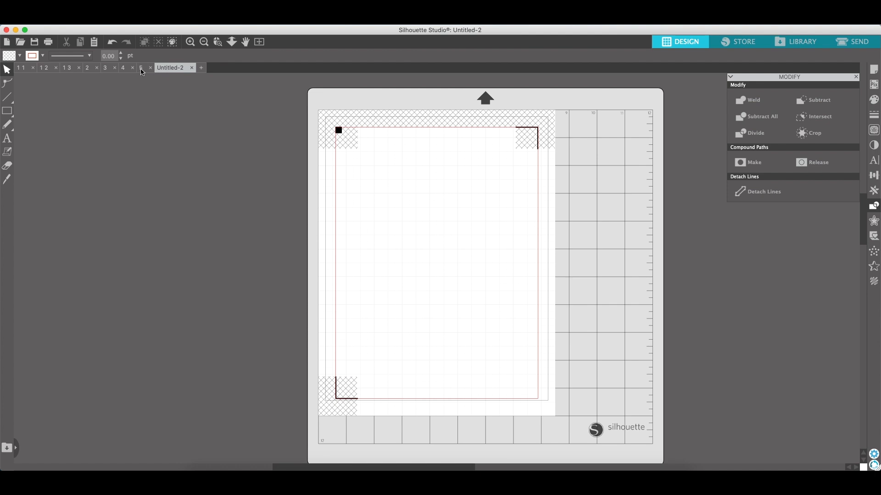
pyautogui.click(142, 69)
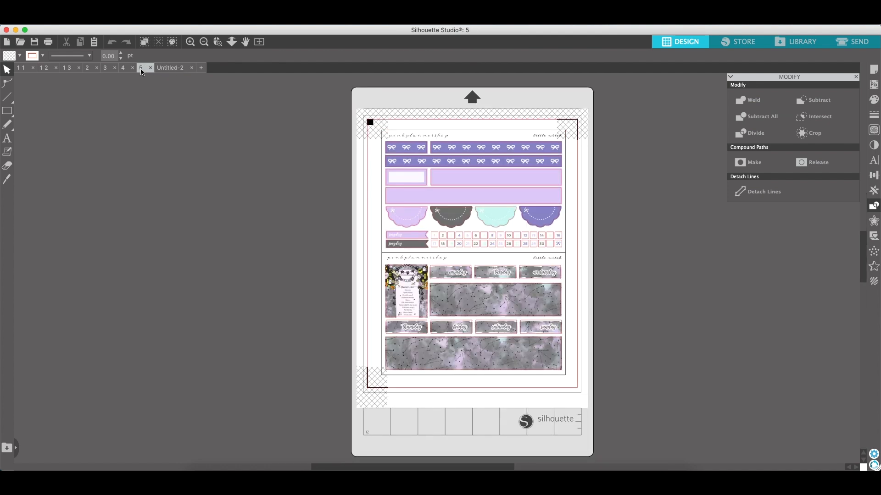
pyautogui.click(124, 69)
pyautogui.click(106, 69)
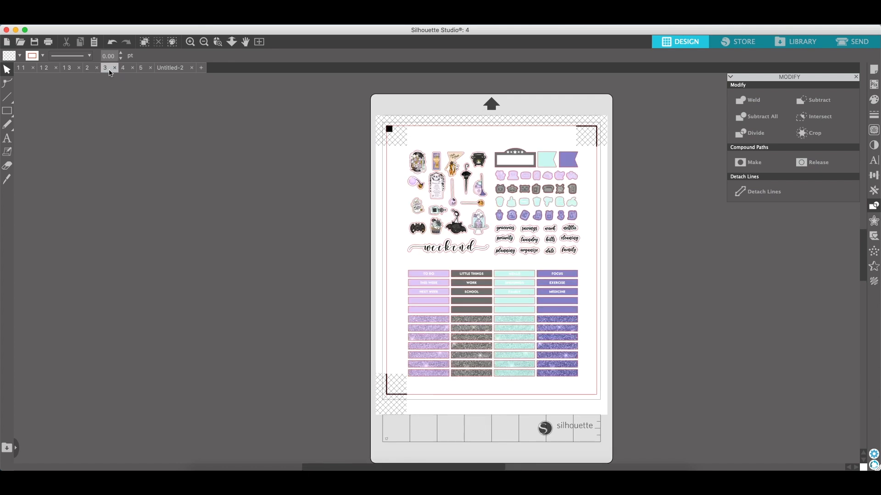
pyautogui.click(89, 69)
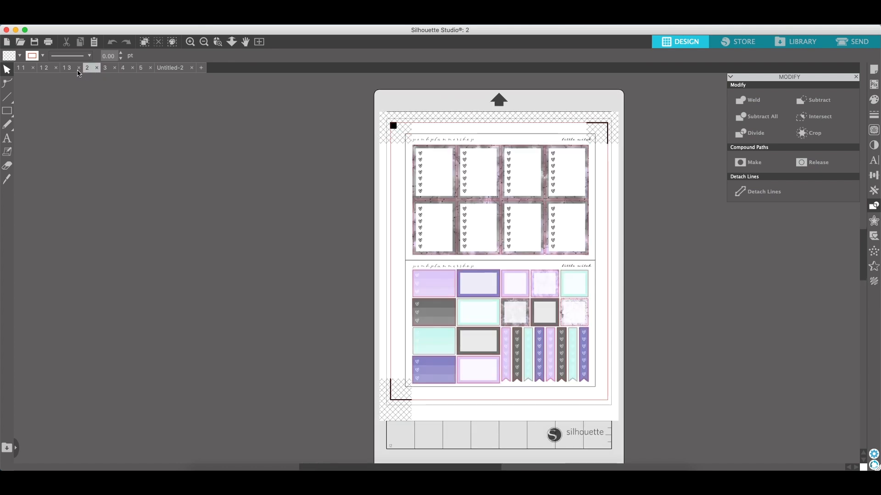
pyautogui.click(77, 69)
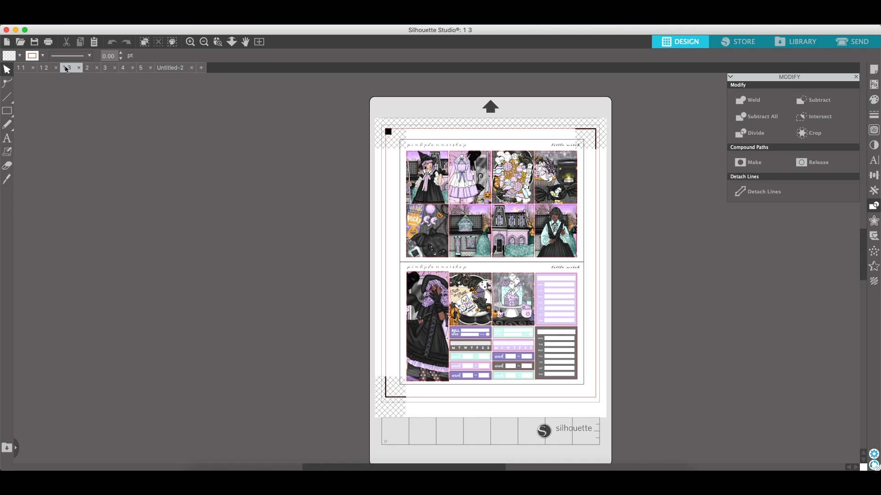
pyautogui.click(44, 69)
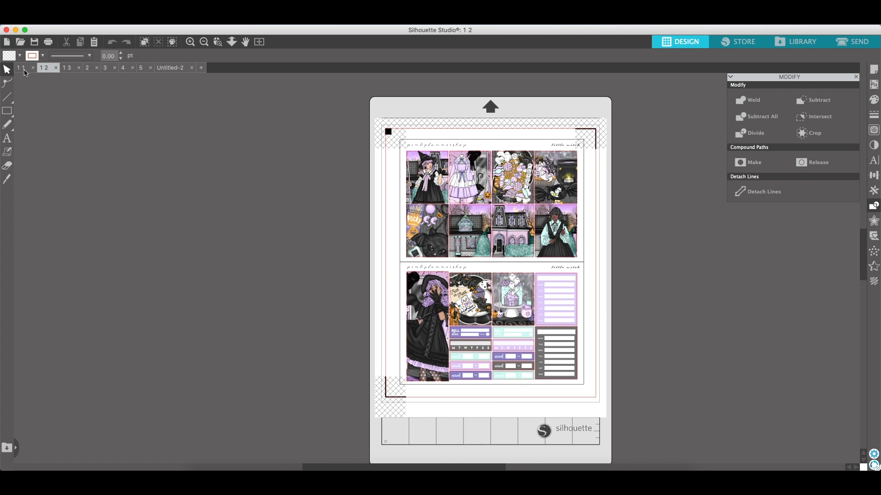
pyautogui.click(25, 71)
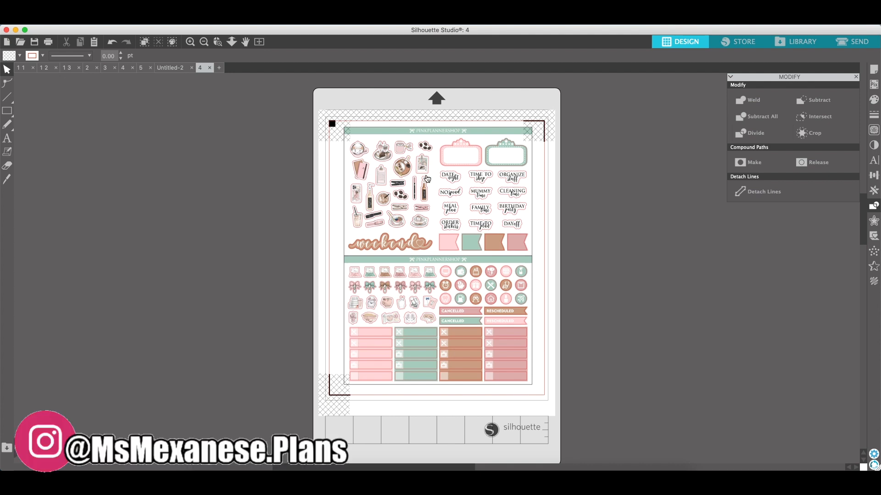
# Step: Compare the cropped sheets 3 and 4 with the uncropped pink and green sheet 4
pyautogui.click(106, 68)
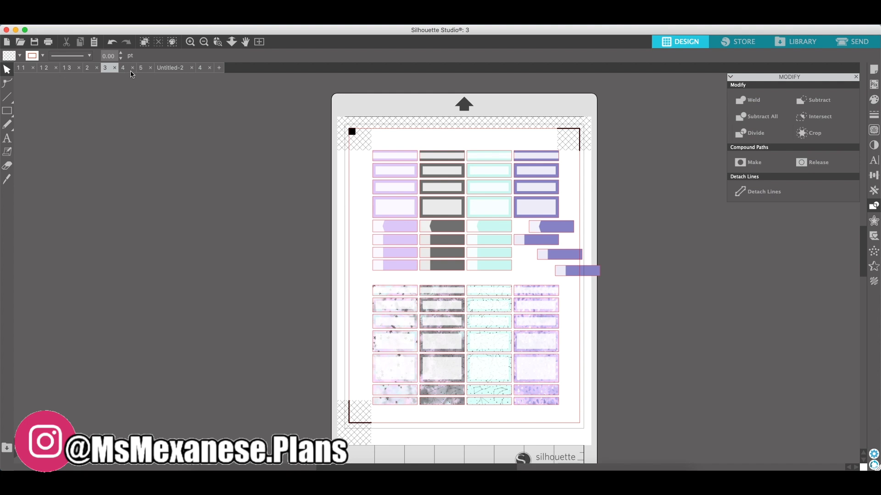
pyautogui.click(125, 68)
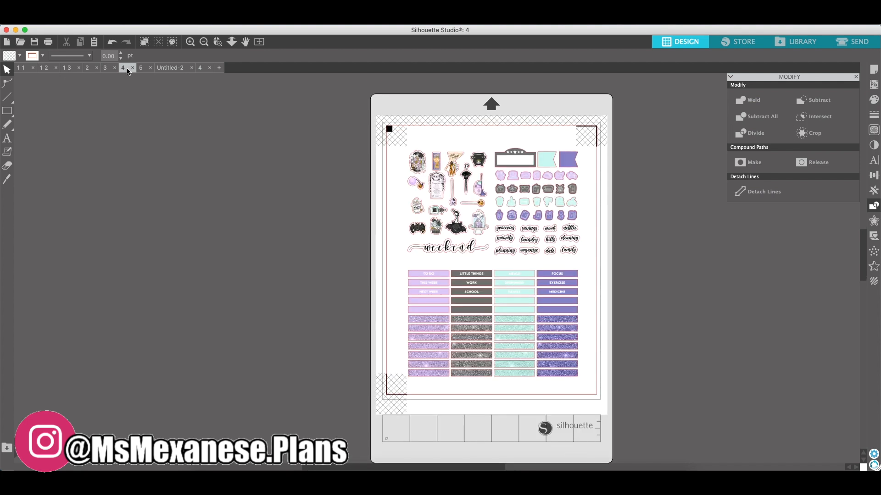
pyautogui.click(203, 69)
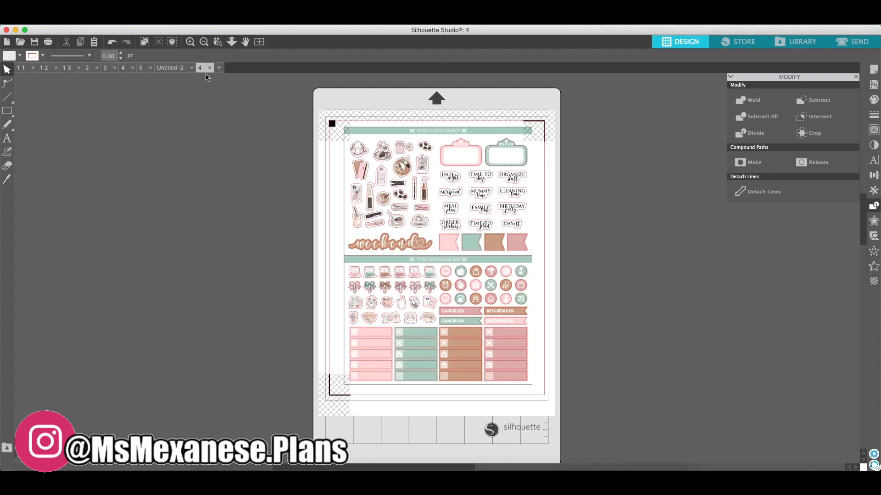
# Step: Select everything on the pink and green sheet 4 and ungroup it repeatedly down to its individual pieces
pyautogui.click(173, 42)
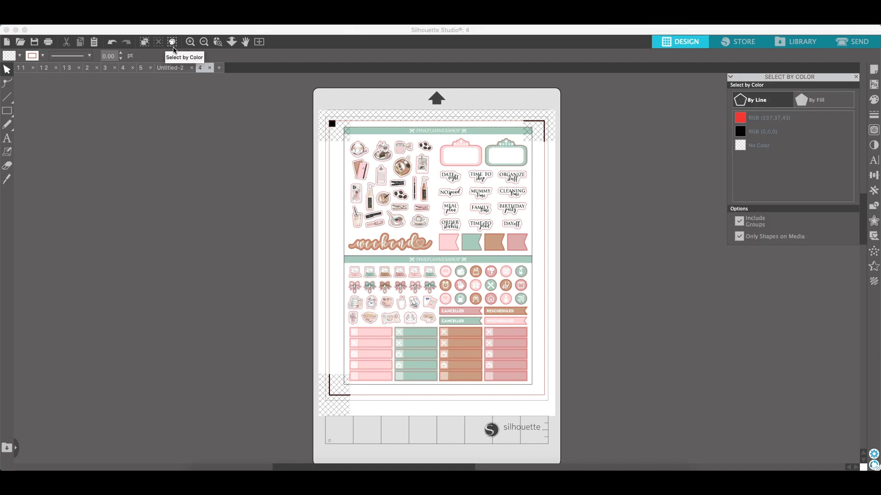
pyautogui.click(745, 132)
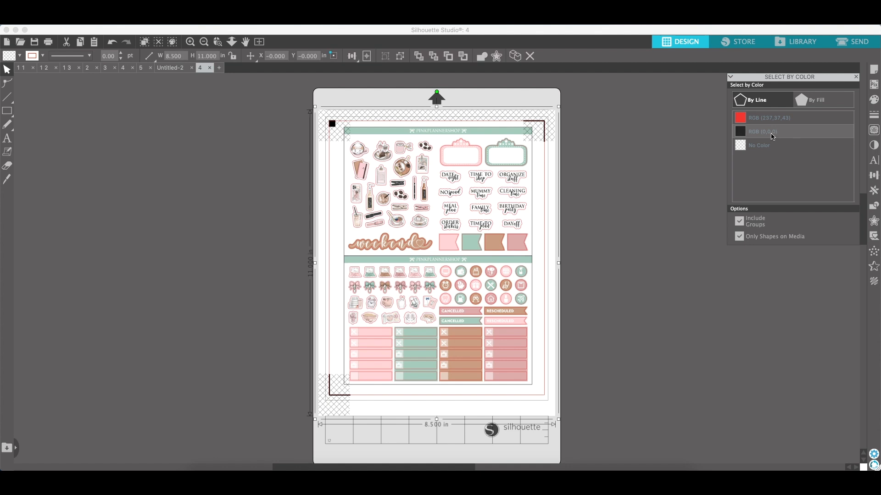
pyautogui.click(404, 62)
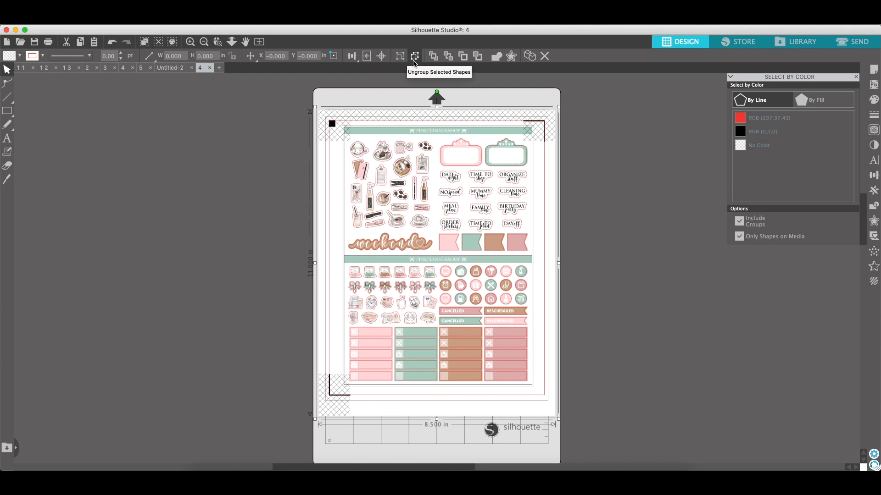
pyautogui.click(415, 62)
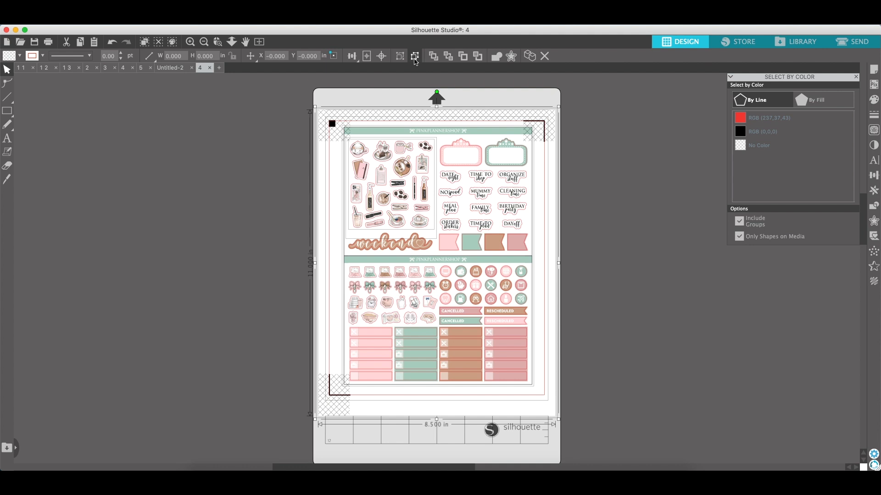
pyautogui.click(415, 61)
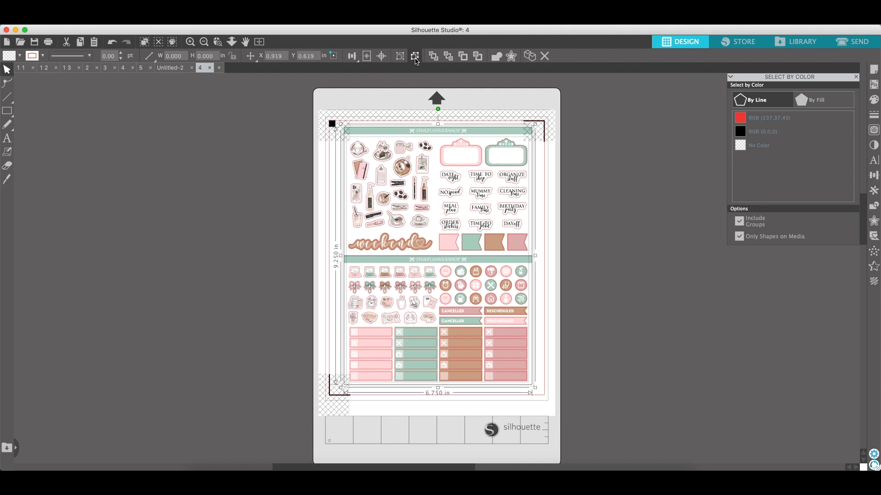
pyautogui.click(415, 59)
pyautogui.click(415, 60)
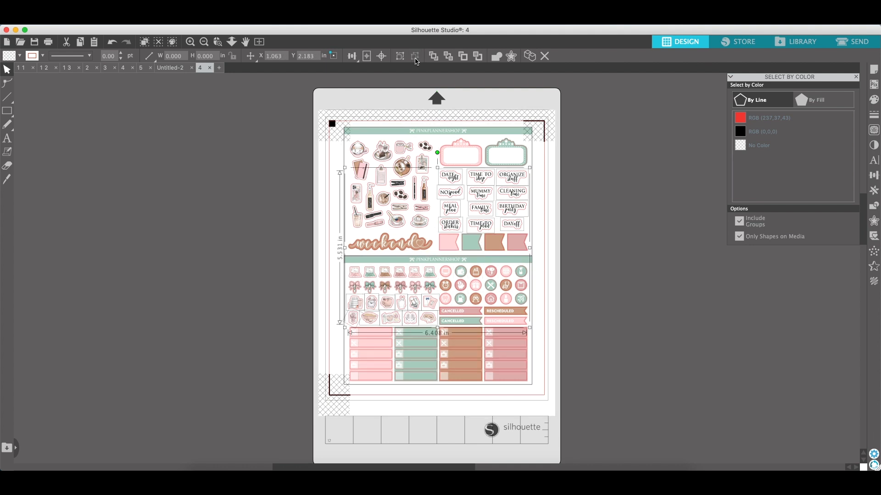
# Step: Select the black border rectangles around the two halves of the sheet and delete them
pyautogui.click(639, 211)
pyautogui.click(344, 179)
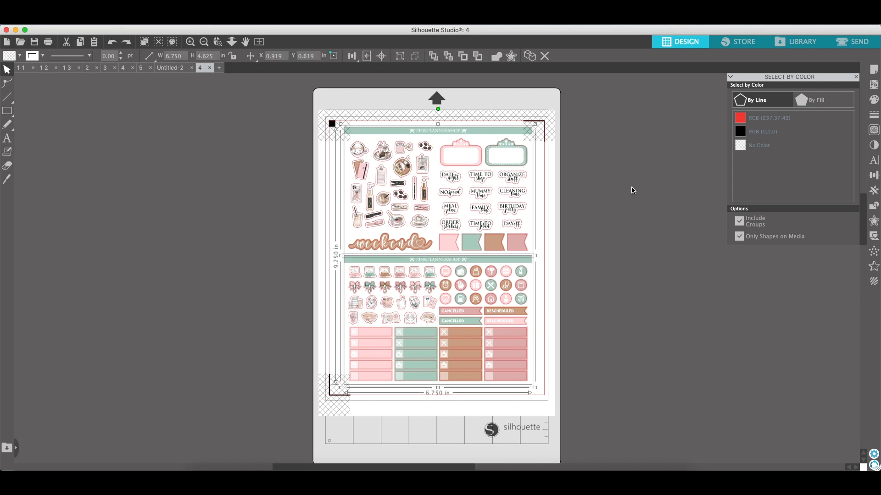
pyautogui.click(742, 134)
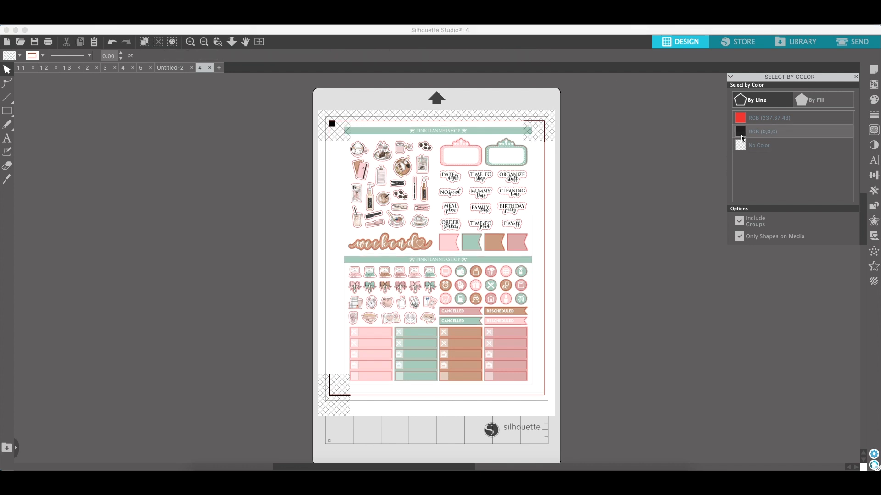
# Step: Try cropping the whole sheet at once with Crop, and undo both the crop and the border deletion
pyautogui.moveTo(298, 115); pyautogui.dragTo(628, 408)
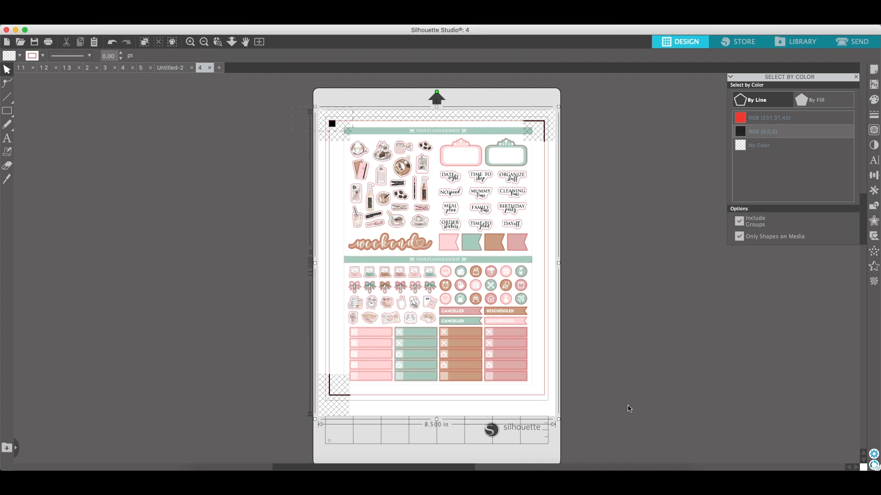
pyautogui.click(874, 209)
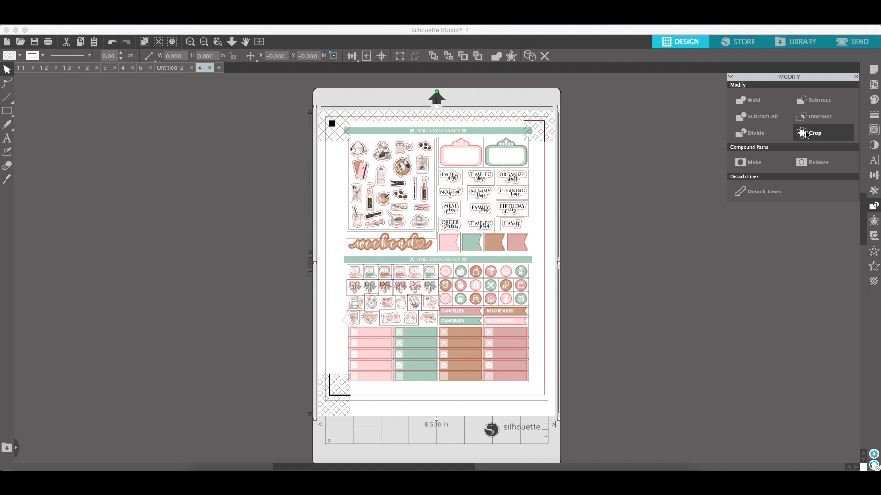
pyautogui.click(807, 133)
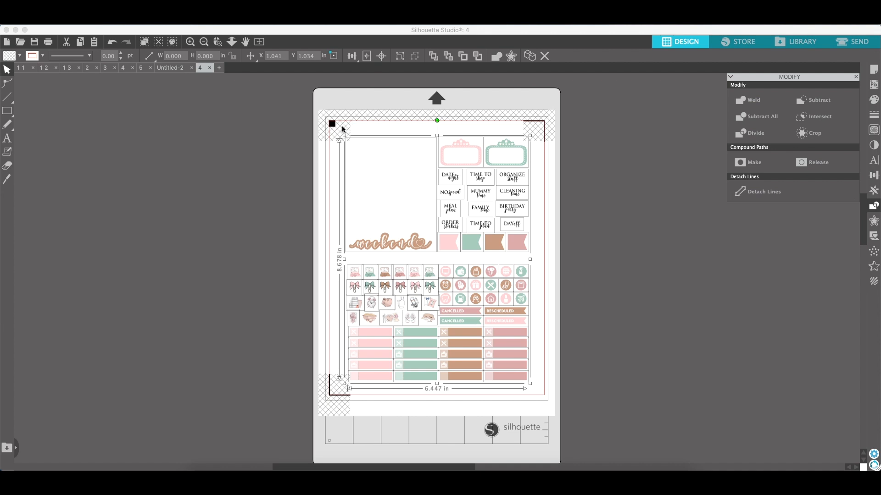
pyautogui.click(113, 43)
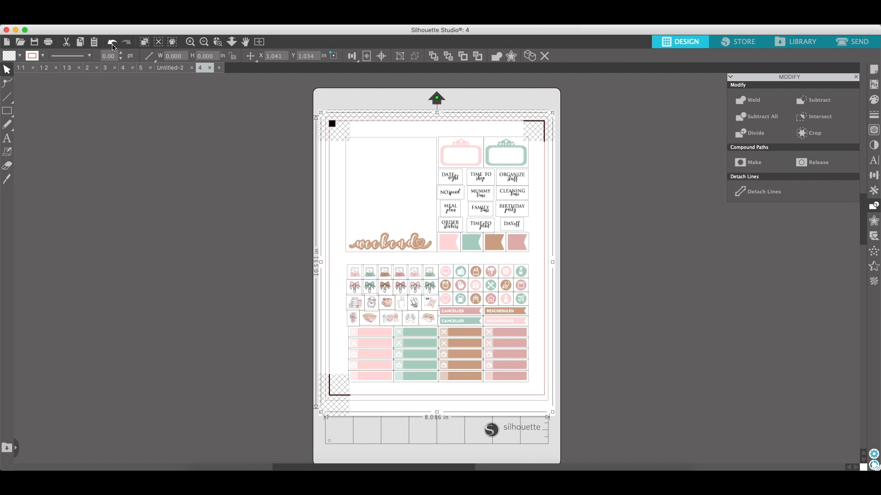
pyautogui.click(113, 43)
pyautogui.click(112, 44)
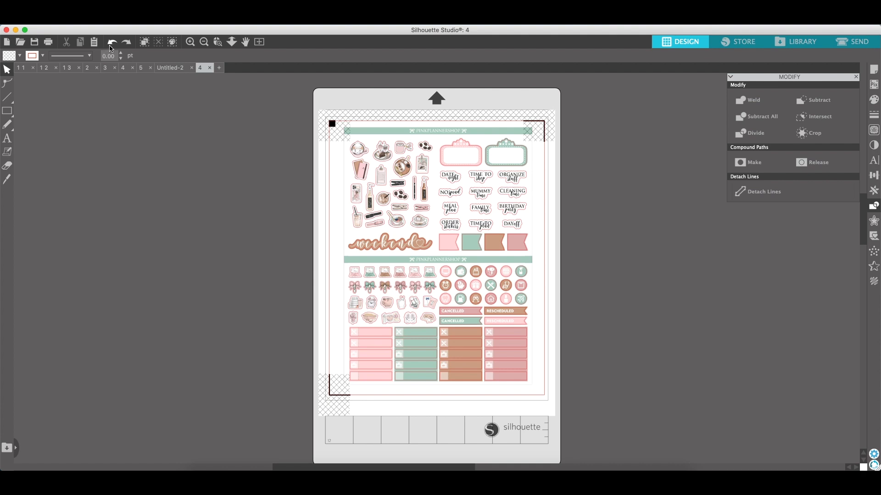
pyautogui.click(112, 44)
pyautogui.click(256, 191)
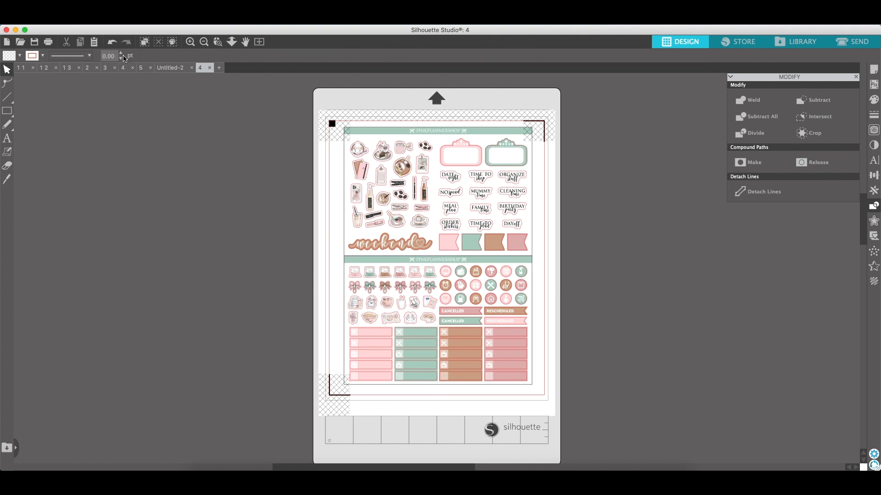
# Step: Select all black-outlined shapes by line color and delete these border rectangles from the sheet
pyautogui.click(173, 43)
pyautogui.click(774, 132)
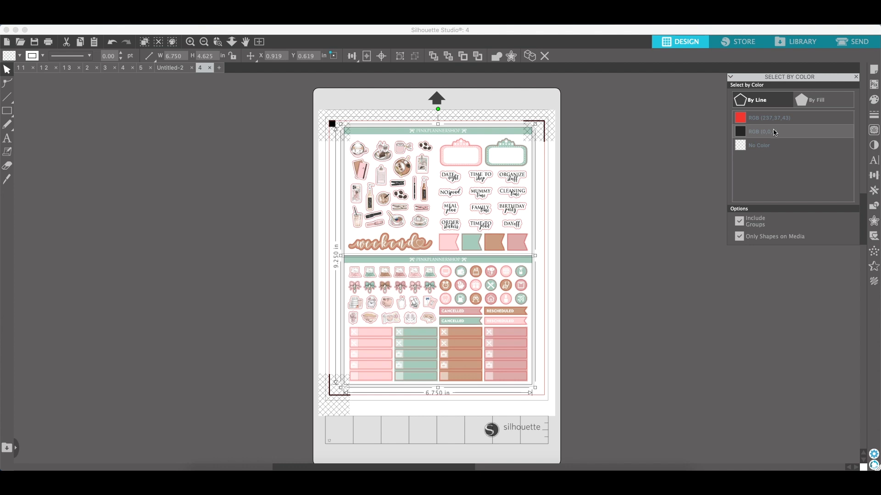
pyautogui.click(774, 133)
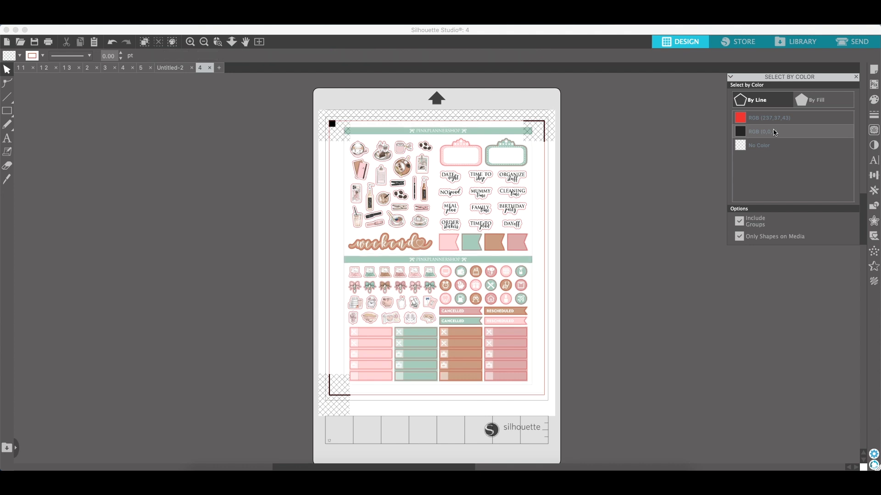
pyautogui.click(213, 202)
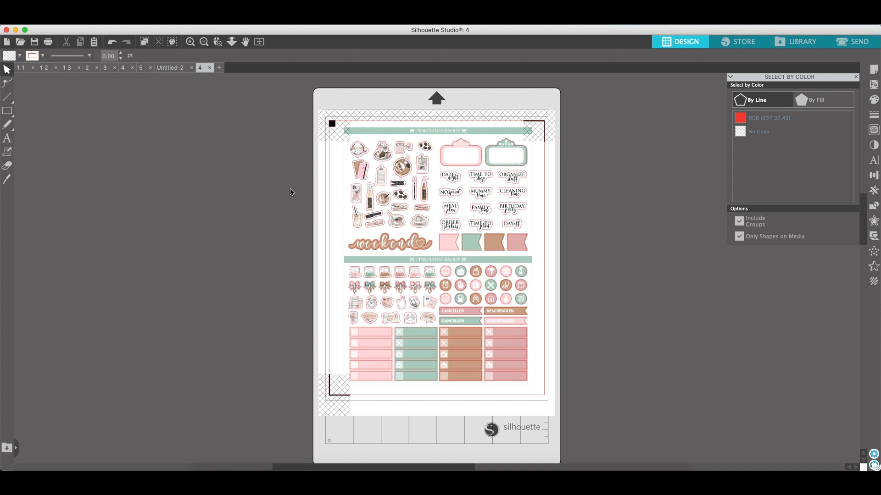
# Step: Try moving the printed artwork together with the icon block away from the page, and undo the move
pyautogui.moveTo(292, 189); pyautogui.dragTo(334, 200)
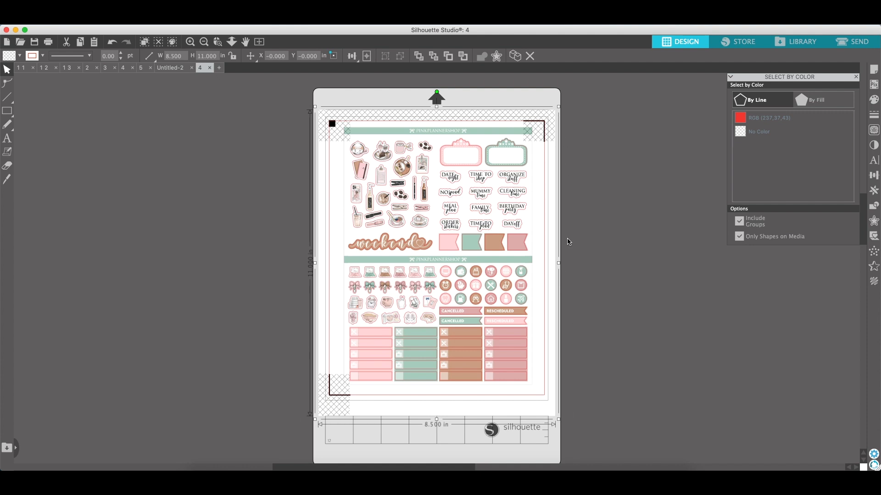
pyautogui.click(297, 214)
pyautogui.moveTo(297, 214); pyautogui.dragTo(350, 216)
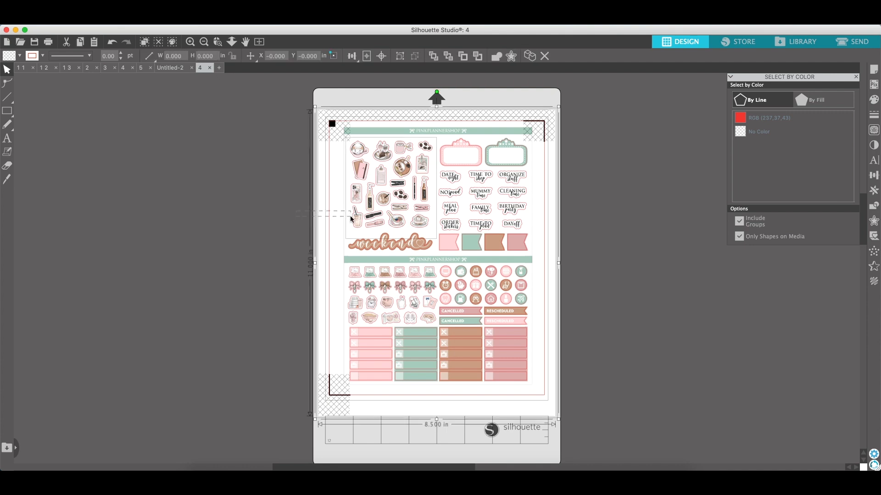
pyautogui.moveTo(350, 216); pyautogui.dragTo(359, 221)
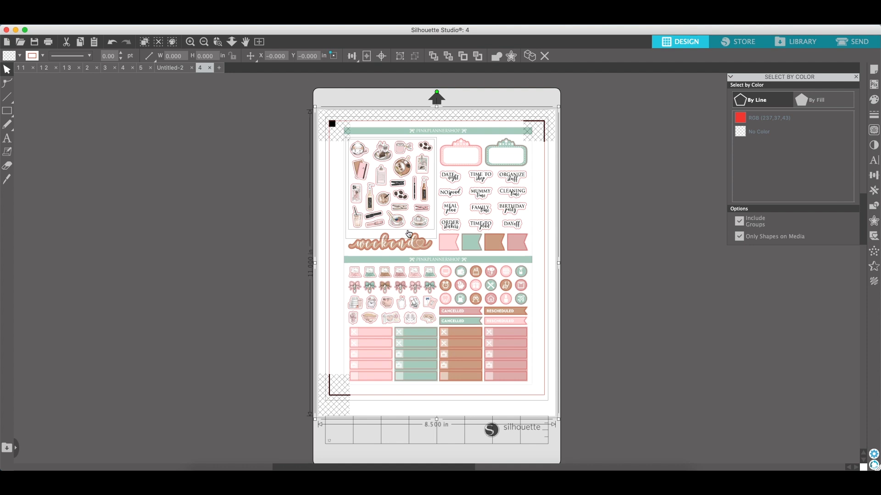
pyautogui.moveTo(222, 186); pyautogui.dragTo(236, 206)
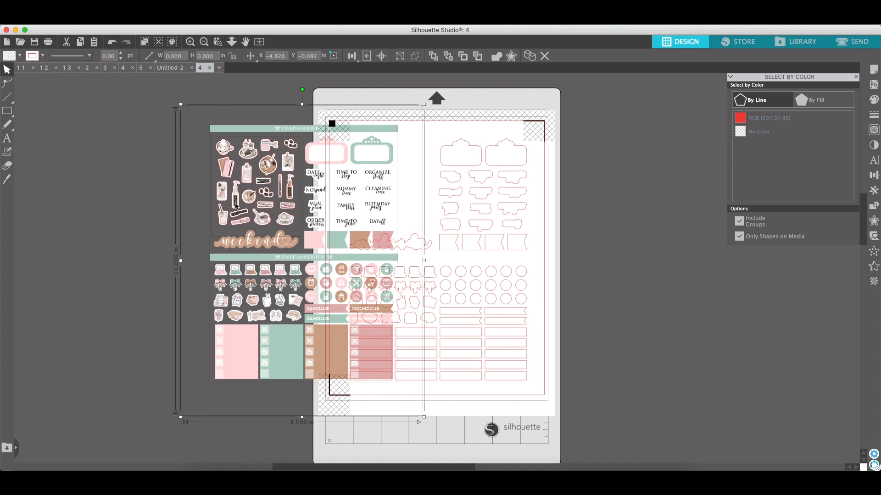
pyautogui.click(112, 43)
pyautogui.click(112, 43)
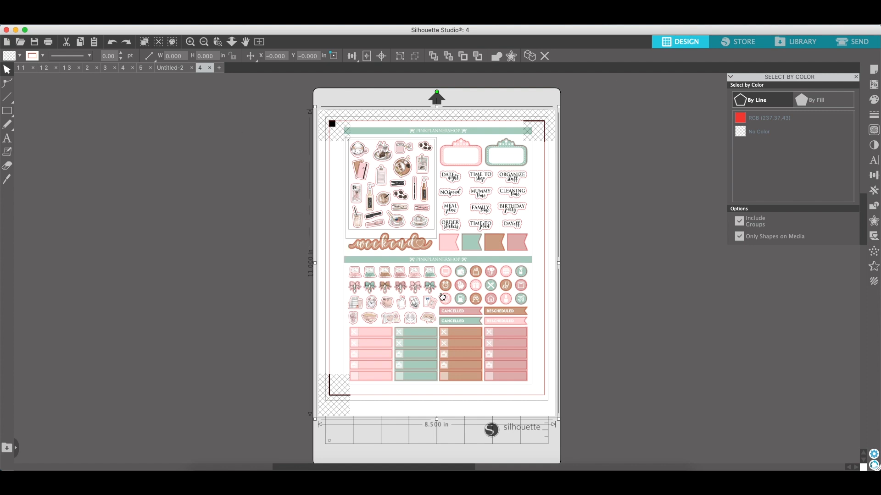
# Step: Move the upper icon block with its cut lines off the page and crop it to the cut lines
pyautogui.press('Tab')
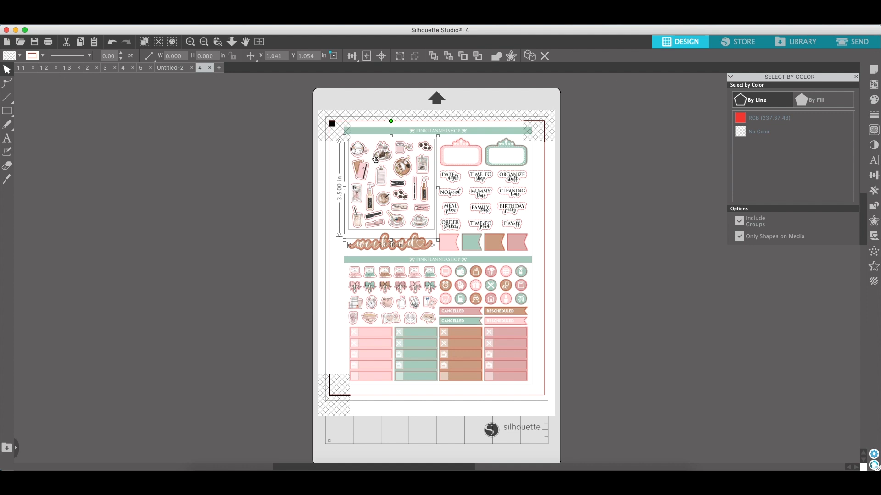
pyautogui.moveTo(384, 179); pyautogui.dragTo(233, 177)
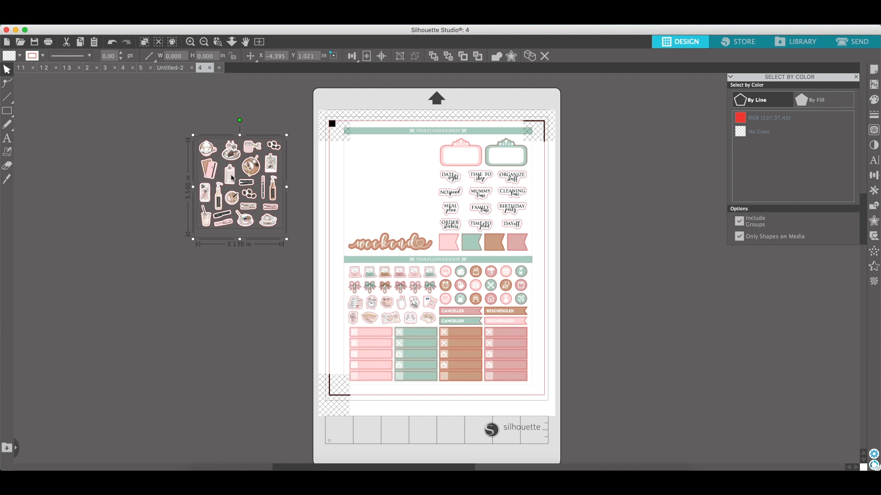
pyautogui.click(872, 207)
pyautogui.click(811, 137)
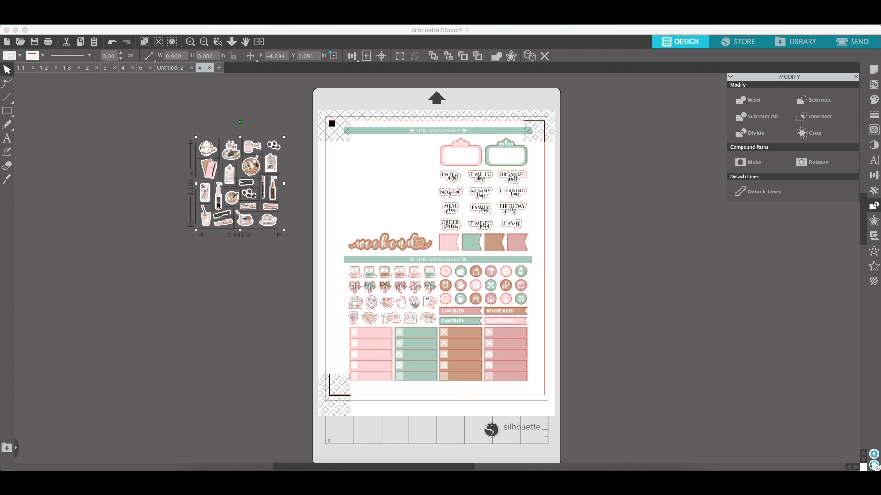
# Step: Set the line color of the cropped icon stickers to red and deselect them
pyautogui.click(43, 56)
pyautogui.click(33, 71)
pyautogui.click(102, 164)
# Step: Spread several of the cropped icon stickers apart to test that each one moves with its outline
pyautogui.moveTo(205, 148); pyautogui.dragTo(171, 133)
pyautogui.moveTo(205, 170); pyautogui.dragTo(247, 227)
pyautogui.moveTo(268, 221); pyautogui.dragTo(275, 229)
pyautogui.moveTo(273, 145); pyautogui.dragTo(275, 130)
pyautogui.moveTo(250, 147); pyautogui.dragTo(248, 132)
pyautogui.press('super+z')
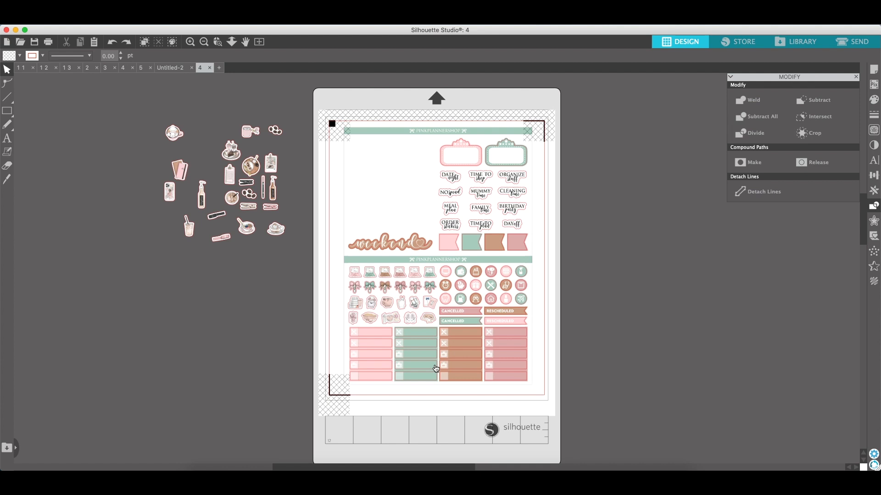
# Step: Try moving the sheet's remaining printed artwork off its red cut lines, and undo the move
pyautogui.scroll(-3, 436, 370)
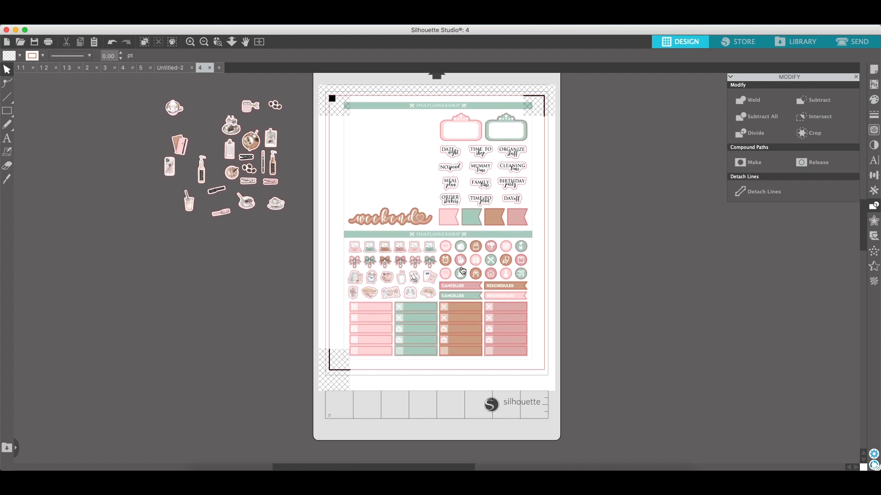
pyautogui.moveTo(519, 234); pyautogui.dragTo(610, 242)
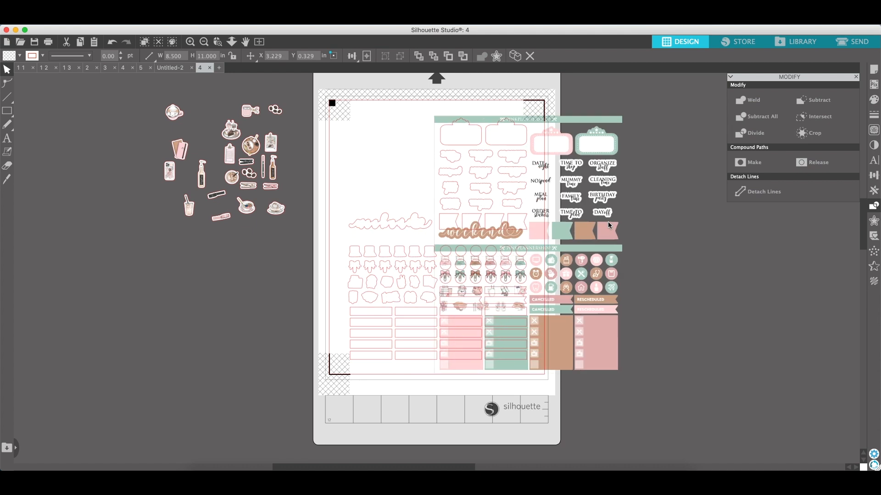
pyautogui.click(113, 43)
# Step: Crop all remaining artwork on the page to its cut lines and set the stickers' line color to red
pyautogui.moveTo(309, 103); pyautogui.dragTo(569, 422)
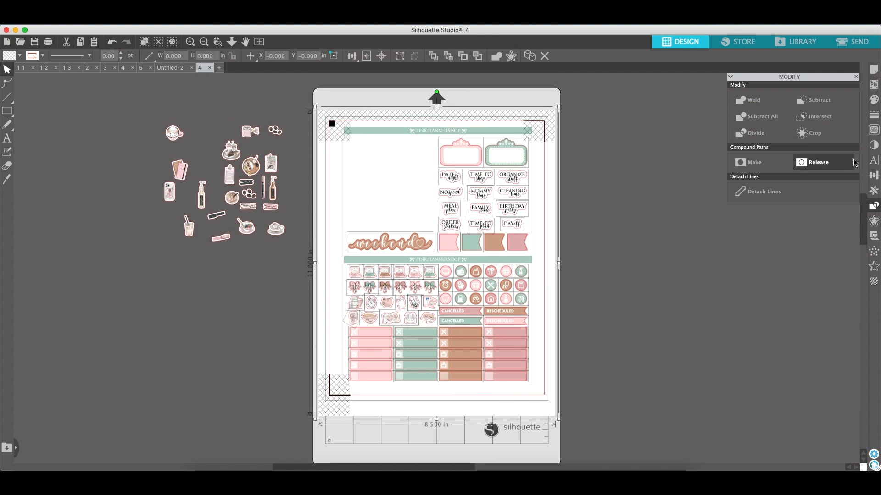
pyautogui.click(875, 209)
pyautogui.click(874, 209)
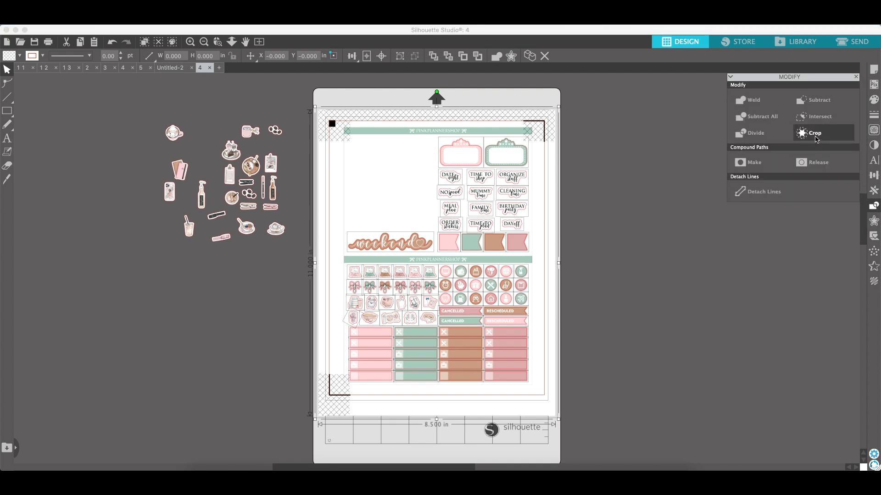
pyautogui.click(817, 140)
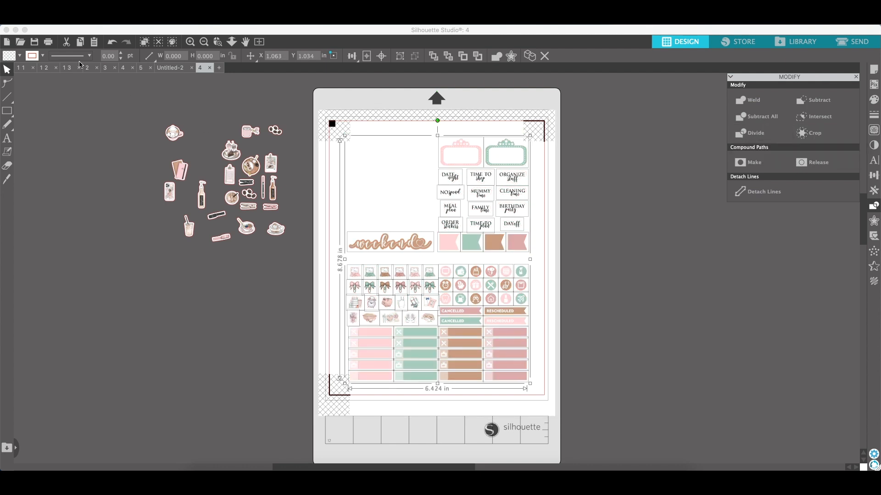
pyautogui.click(37, 59)
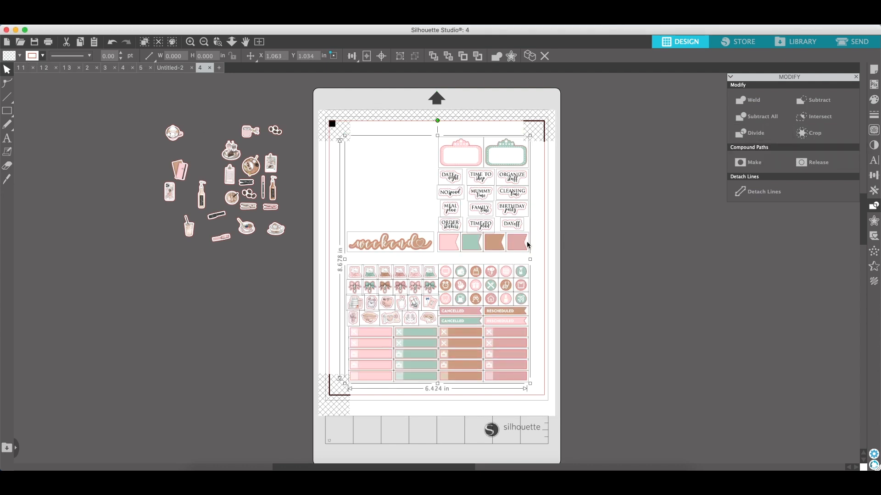
# Step: Test-move the dusty pink flag, the green frame and the "Cleaning Time" sticker, and return the flag to its row
pyautogui.click(597, 253)
pyautogui.moveTo(517, 242); pyautogui.dragTo(605, 252)
pyautogui.moveTo(506, 153); pyautogui.dragTo(522, 147)
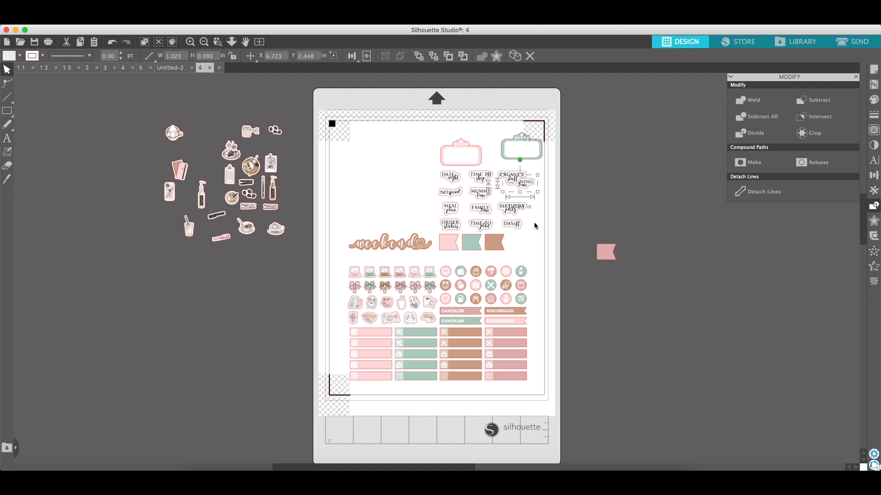
pyautogui.moveTo(531, 193); pyautogui.dragTo(524, 202)
pyautogui.moveTo(598, 252); pyautogui.dragTo(514, 240)
pyautogui.click(125, 164)
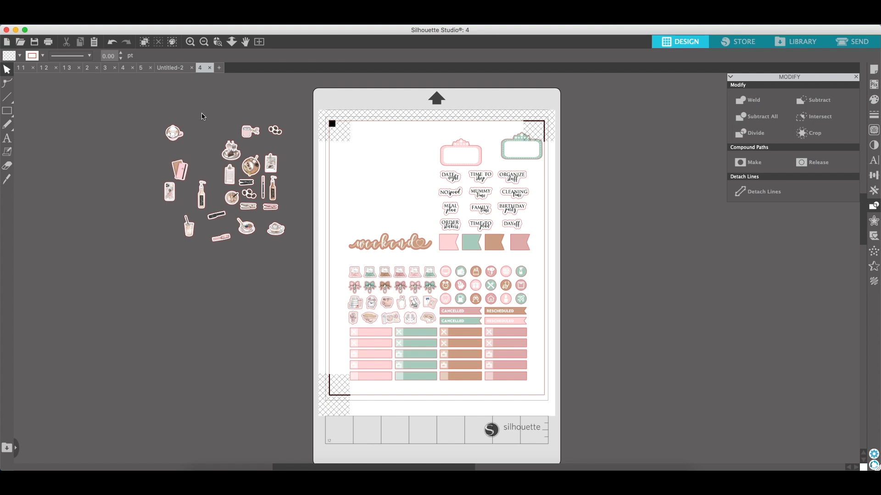
# Step: Switch to document "1 3" and ungroup its complete sticker sheet so that its black borders and artwork can be selected separately
pyautogui.click(105, 68)
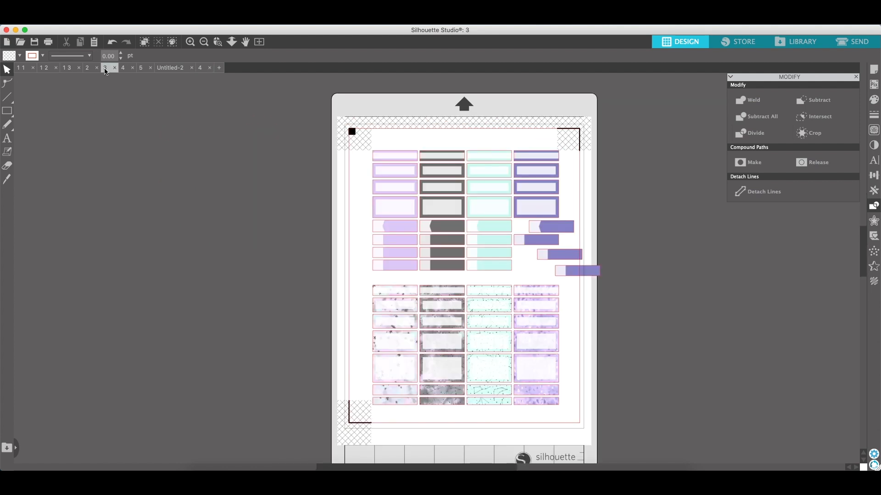
pyautogui.click(20, 68)
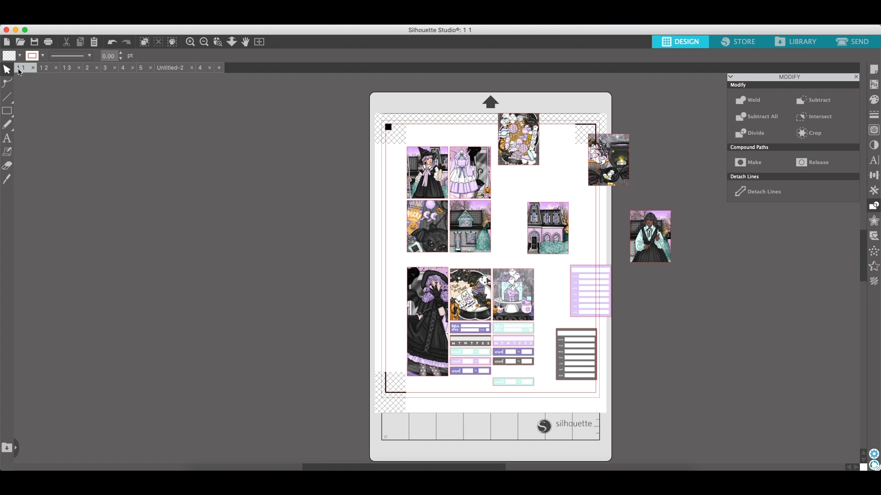
pyautogui.click(67, 69)
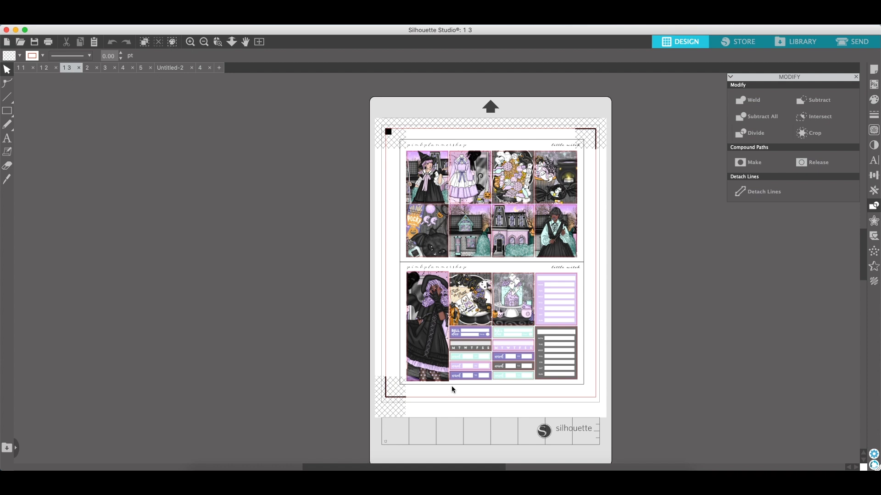
pyautogui.hscroll(2, 452, 390)
pyautogui.scroll(-1, 453, 390)
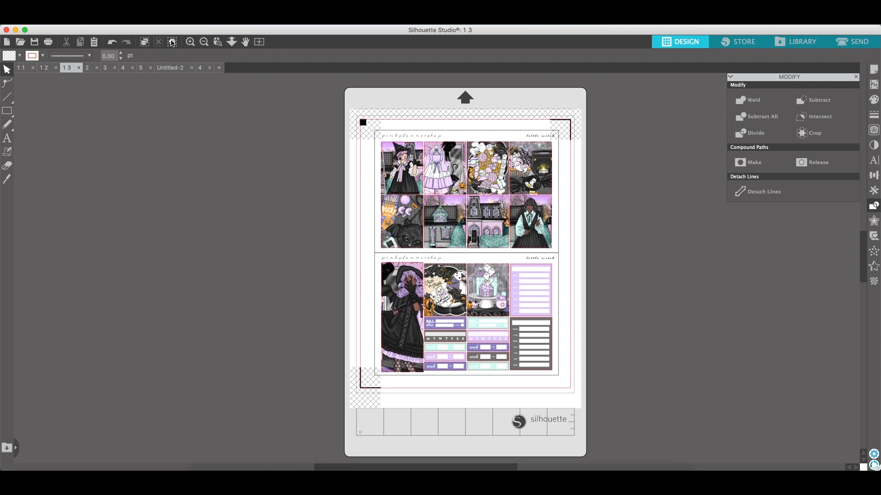
pyautogui.click(173, 42)
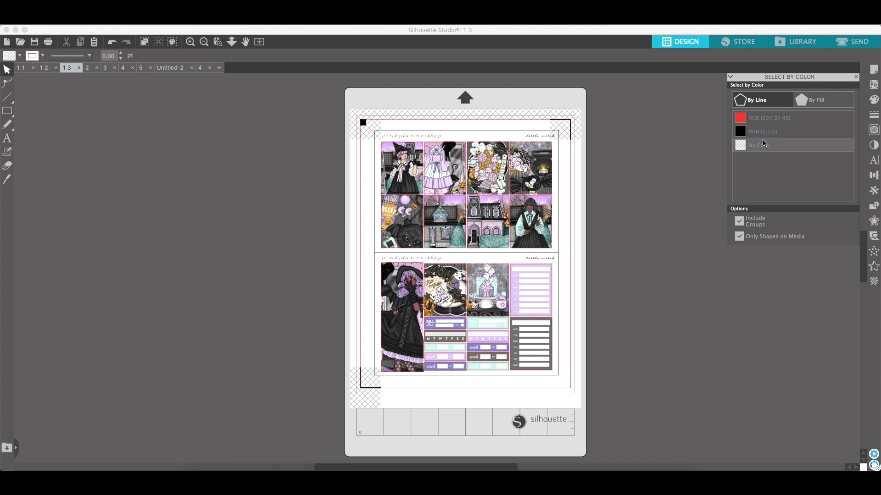
pyautogui.click(738, 134)
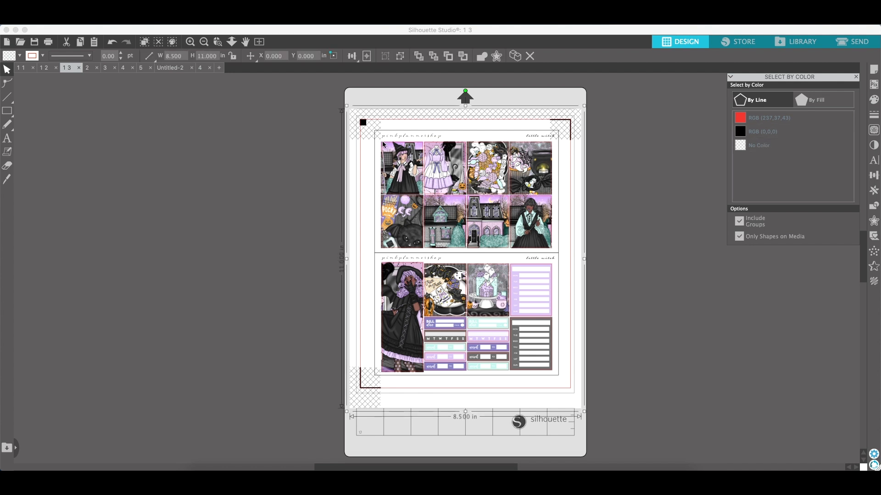
pyautogui.click(401, 61)
pyautogui.click(415, 56)
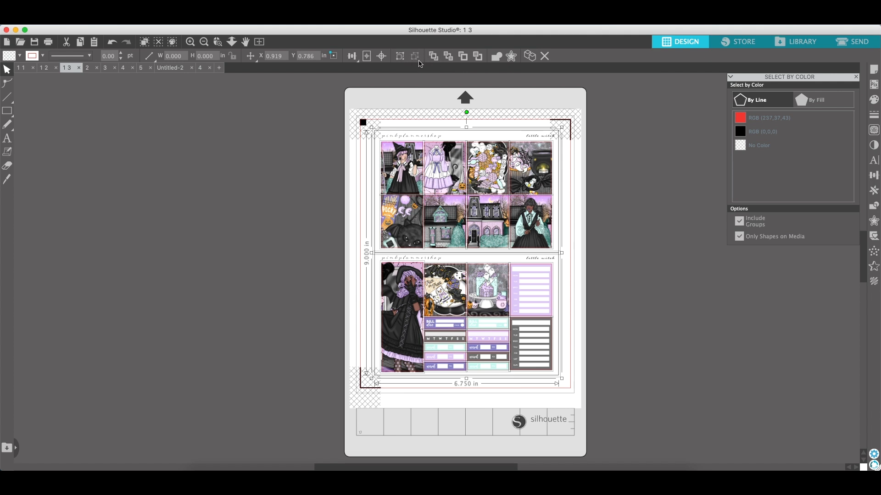
pyautogui.click(624, 189)
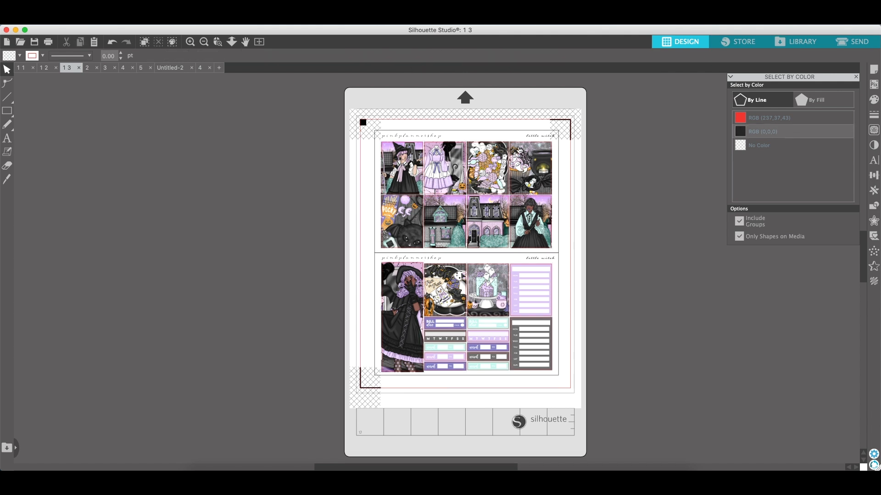
# Step: Cut the black-lined borders from "1 3", paste them into Untitled-2, and position them inside the page's cut area
pyautogui.click(744, 132)
pyautogui.rightClick(643, 156)
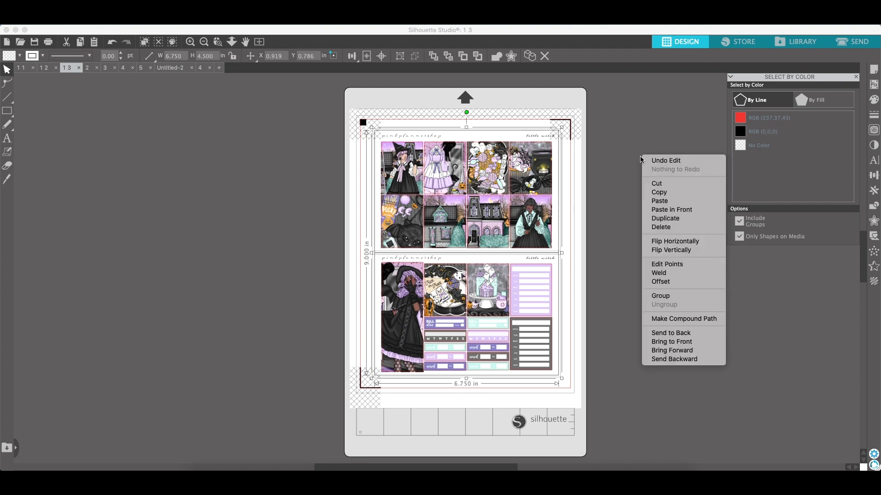
pyautogui.click(658, 183)
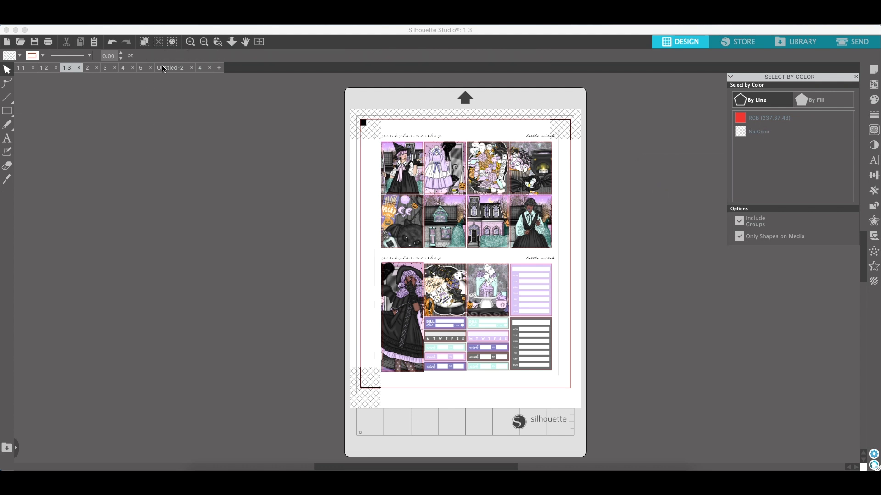
pyautogui.click(173, 69)
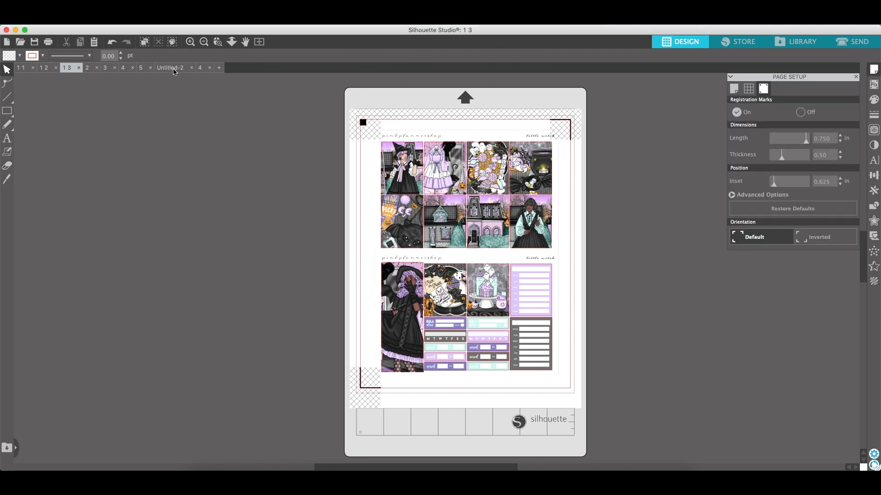
pyautogui.click(174, 70)
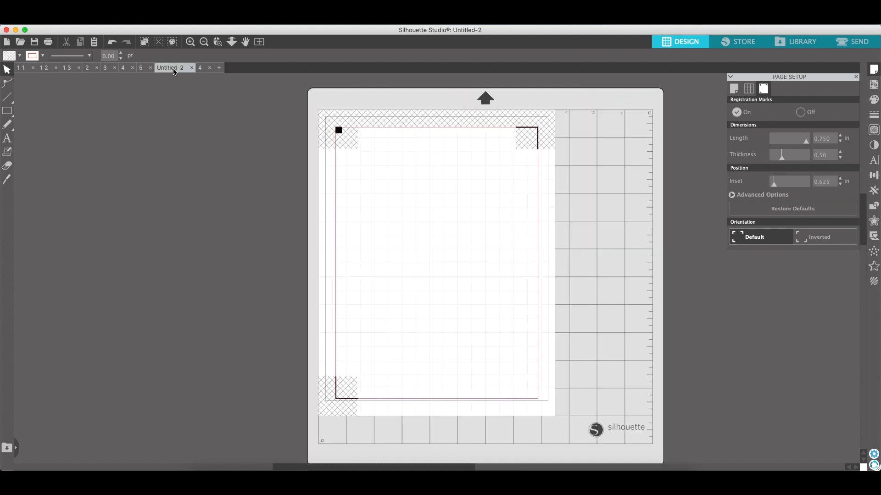
pyautogui.rightClick(388, 159)
pyautogui.click(436, 201)
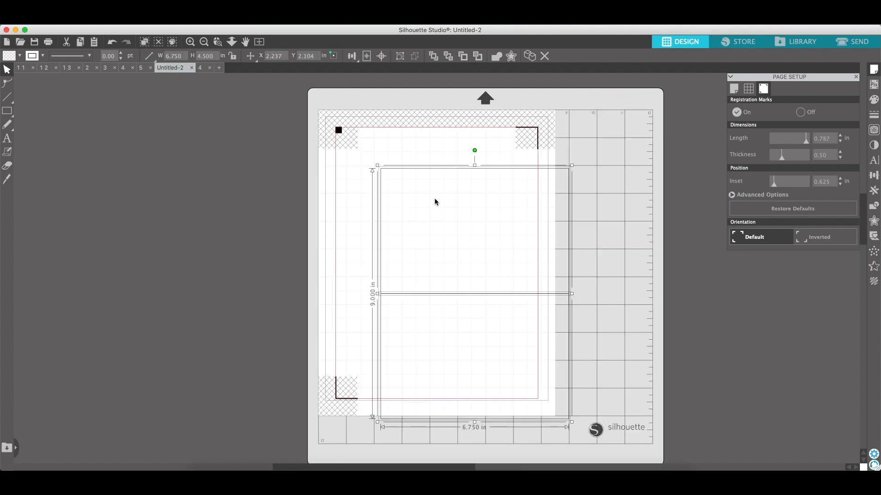
pyautogui.moveTo(435, 175); pyautogui.dragTo(400, 150)
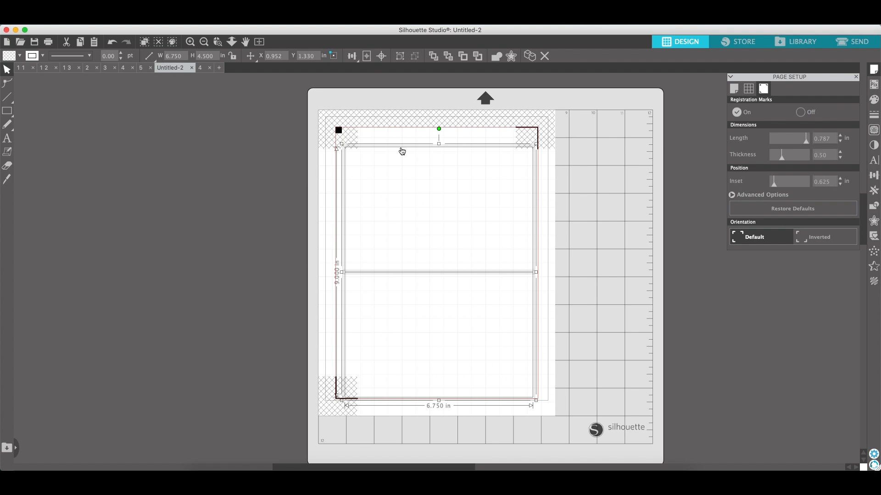
pyautogui.click(378, 131)
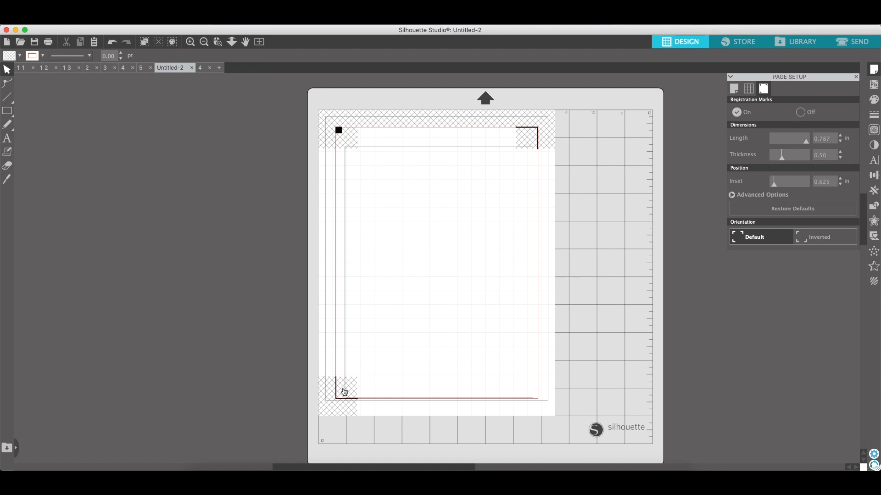
pyautogui.click(68, 70)
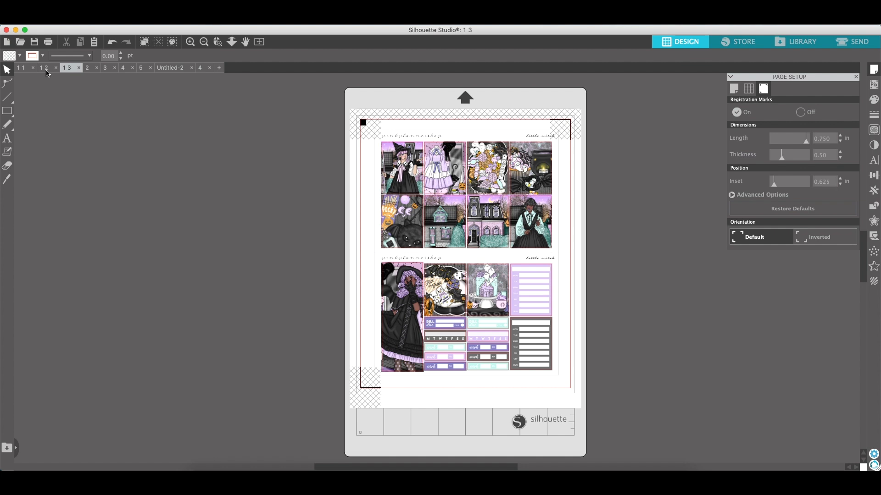
pyautogui.click(47, 71)
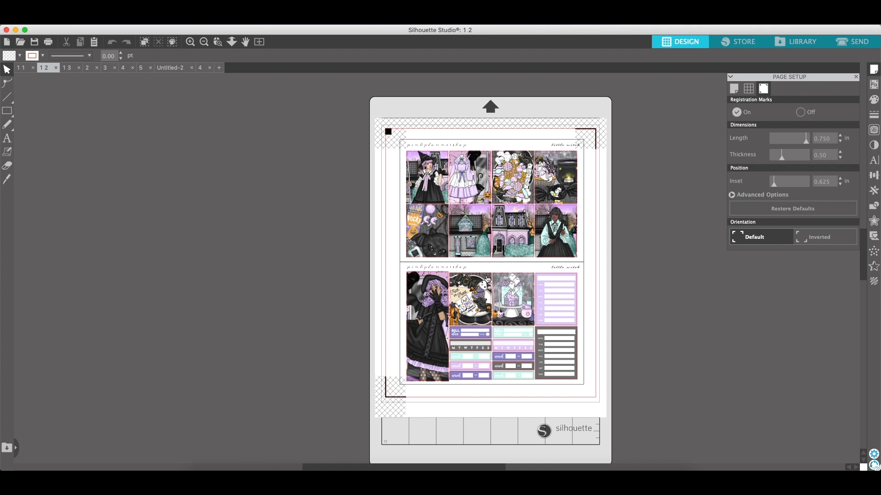
pyautogui.click(166, 71)
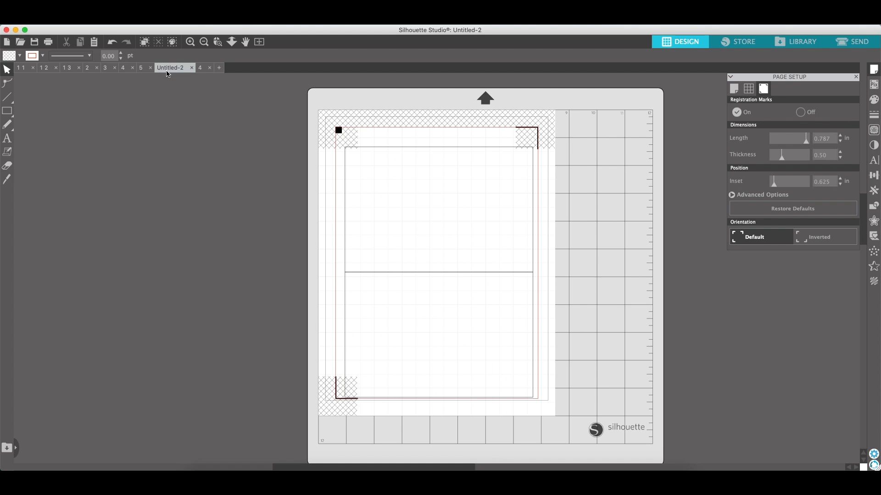
# Step: Resize both stacked borders together to about 7.162 in wide and 8.111 in tall, fitting them between the registration mark areas
pyautogui.click(371, 275)
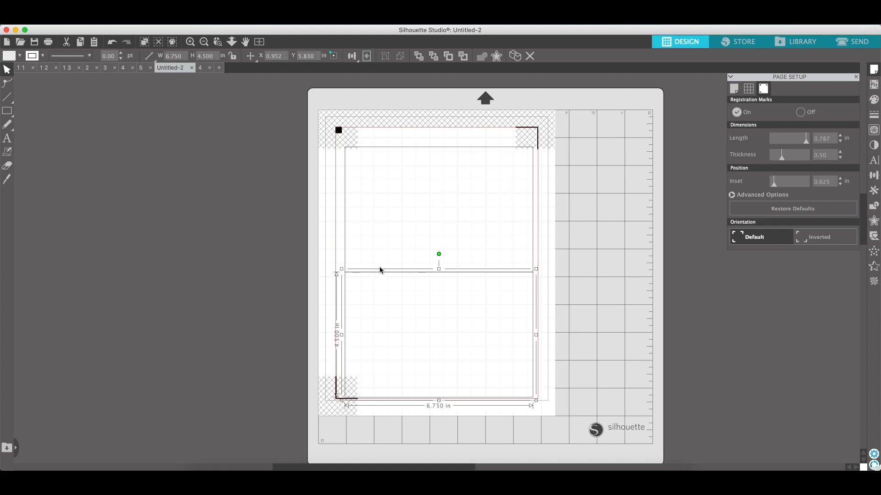
pyautogui.keyDown('shift'); pyautogui.click(346, 263); pyautogui.keyUp('shift')
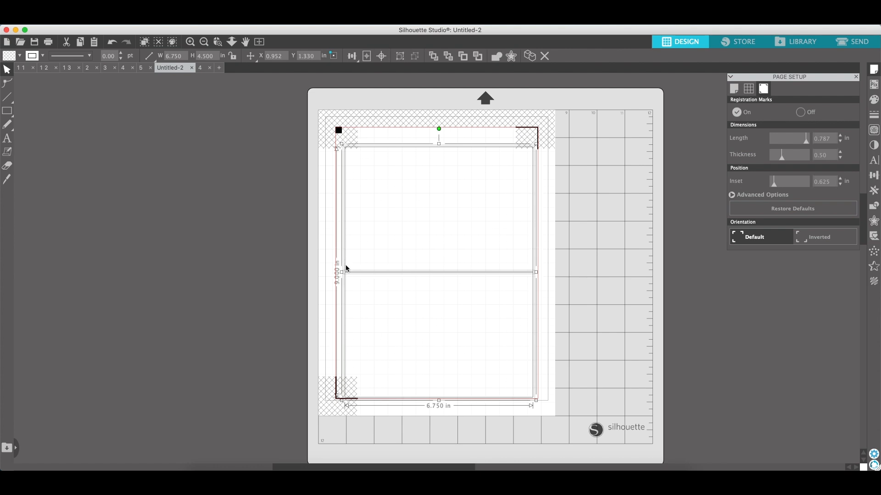
pyautogui.moveTo(342, 272); pyautogui.dragTo(335, 272)
pyautogui.moveTo(435, 144); pyautogui.dragTo(436, 148)
pyautogui.moveTo(535, 273); pyautogui.dragTo(537, 275)
pyautogui.moveTo(539, 276); pyautogui.dragTo(540, 275)
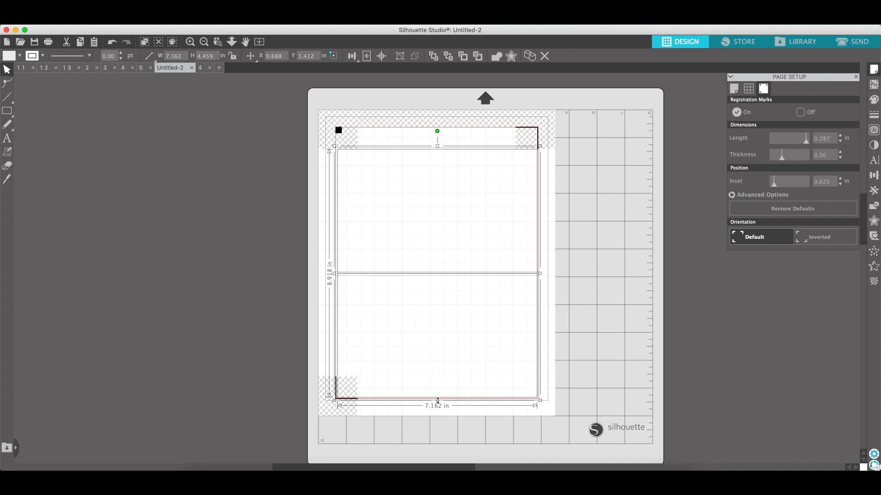
pyautogui.moveTo(438, 401); pyautogui.dragTo(439, 380)
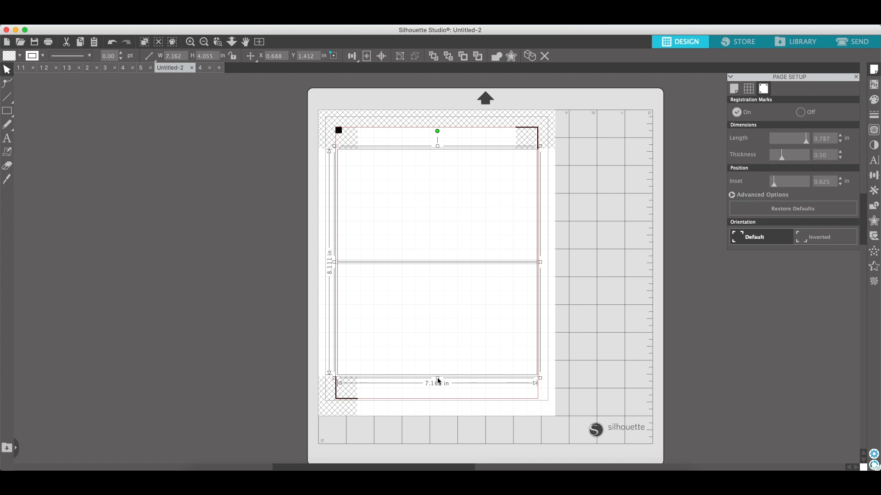
pyautogui.click(607, 373)
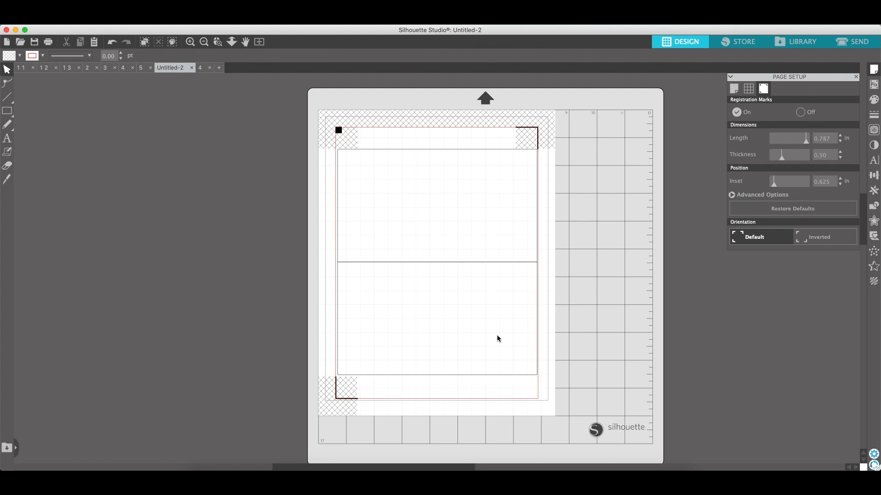
# Step: Cut the four illustrated box stickers of the second row from document "1 1" and paste them into Untitled-2
pyautogui.click(21, 68)
pyautogui.keyDown('shift'); pyautogui.click(428, 208); pyautogui.keyUp('shift')
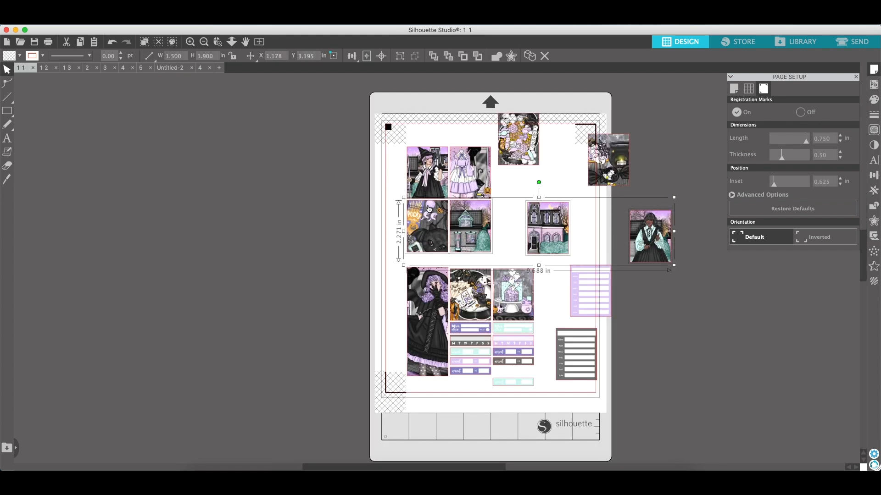
pyautogui.press('super+x')
pyautogui.click(173, 68)
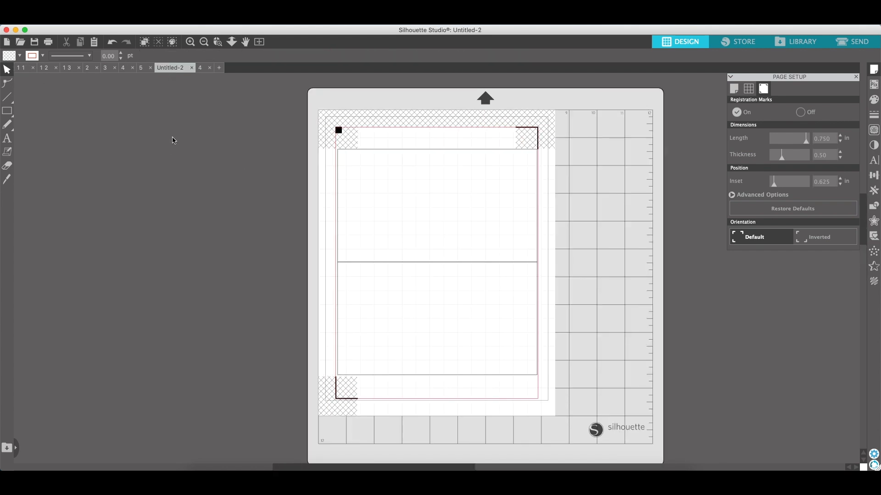
pyautogui.press('super+v')
# Step: Arrange the four pasted box stickers side by side in one row along the upper edge of the upper border
pyautogui.moveTo(401, 245); pyautogui.dragTo(362, 179)
pyautogui.click(472, 190)
pyautogui.moveTo(473, 189); pyautogui.dragTo(441, 189)
pyautogui.moveTo(579, 187); pyautogui.dragTo(501, 177)
pyautogui.moveTo(504, 219); pyautogui.dragTo(369, 193)
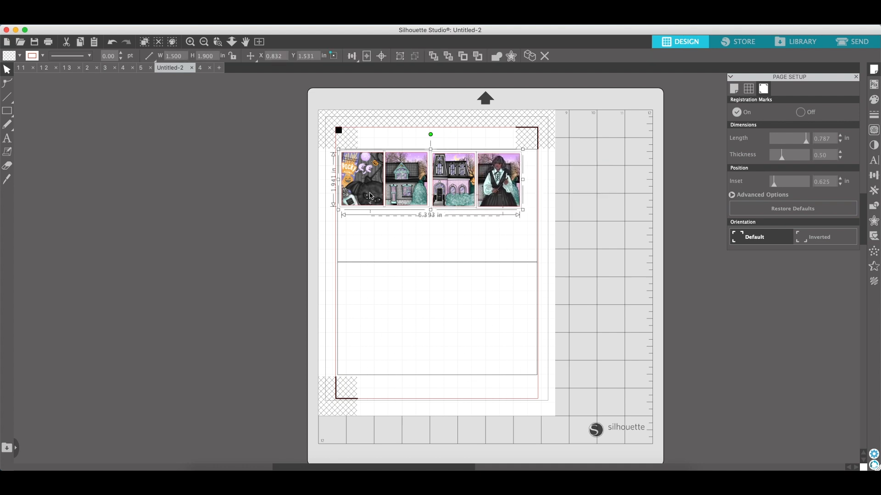
# Step: Align the four box stickers by their top edges and space them evenly horizontally
pyautogui.click(874, 175)
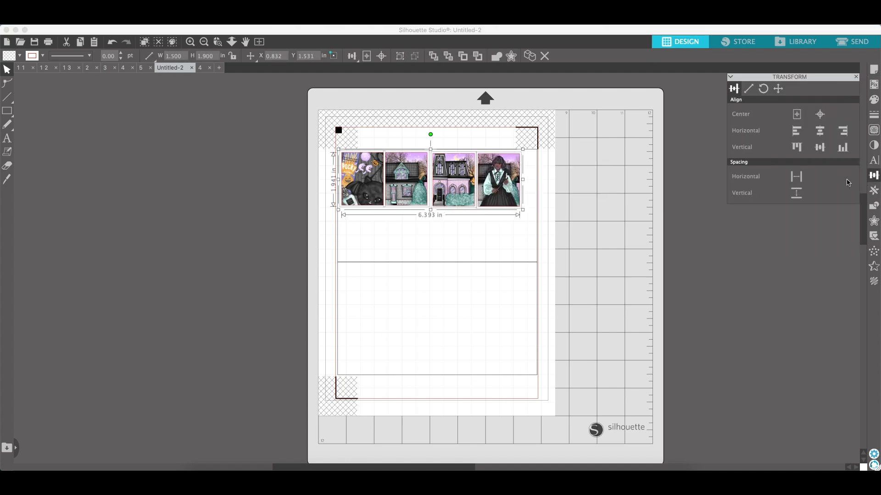
pyautogui.click(798, 147)
pyautogui.click(796, 177)
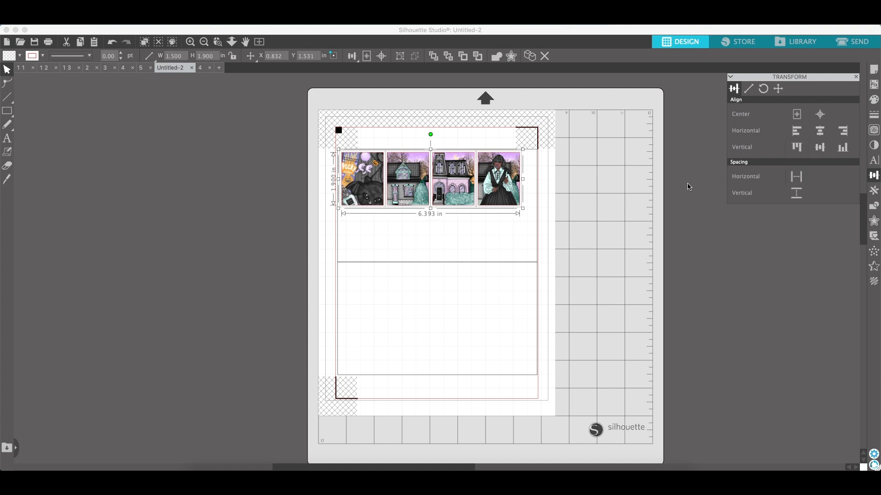
pyautogui.click(188, 115)
# Step: Move the Halloween icons and "weekend" script sticker from the Little Witch document "4" into the lower border of Untitled-2
pyautogui.click(88, 68)
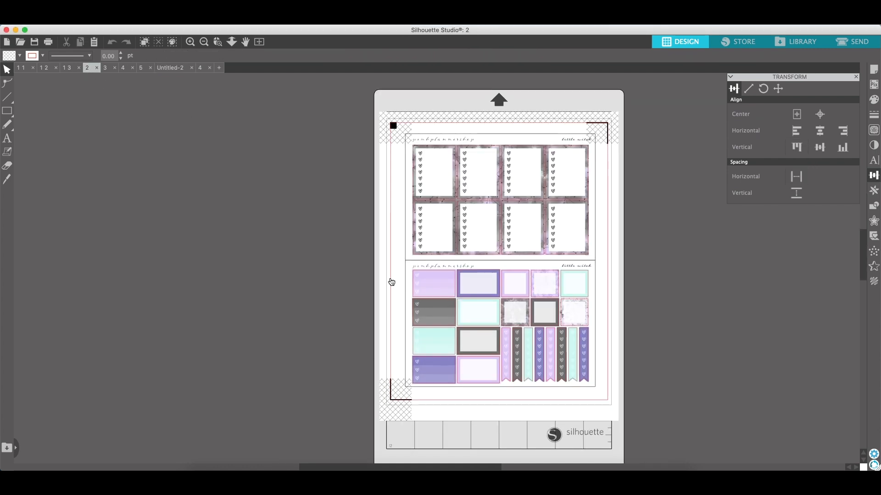
pyautogui.click(123, 68)
pyautogui.moveTo(351, 131); pyautogui.dragTo(468, 238)
pyautogui.press('Delete')
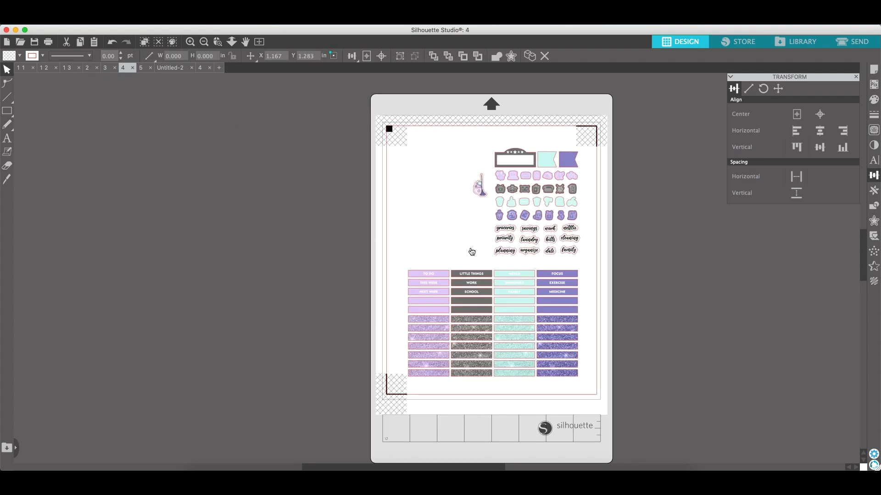
pyautogui.click(172, 68)
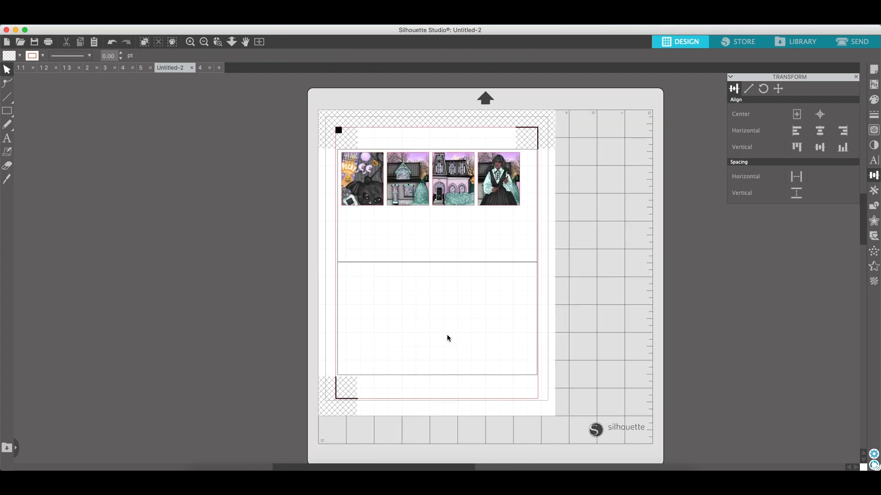
pyautogui.press('super+v')
pyautogui.moveTo(449, 339); pyautogui.dragTo(357, 344)
pyautogui.click(299, 330)
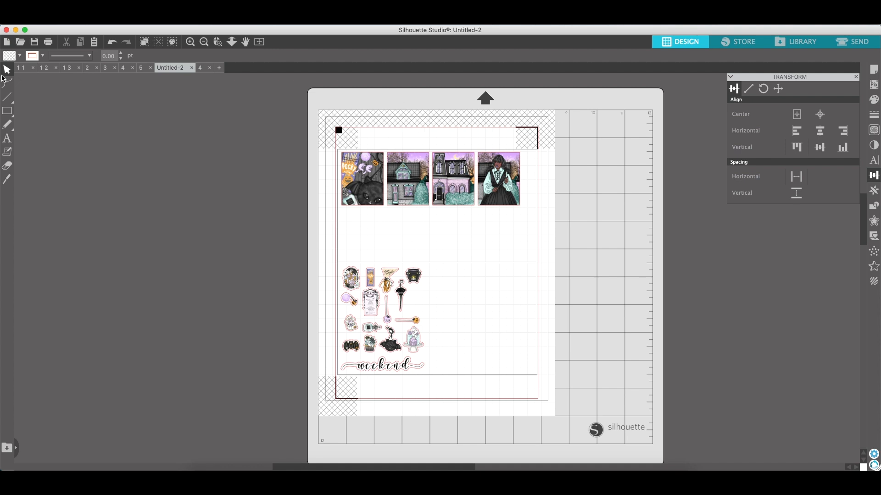
# Step: Switch to the sticker sheet document "1 2"
pyautogui.click(45, 69)
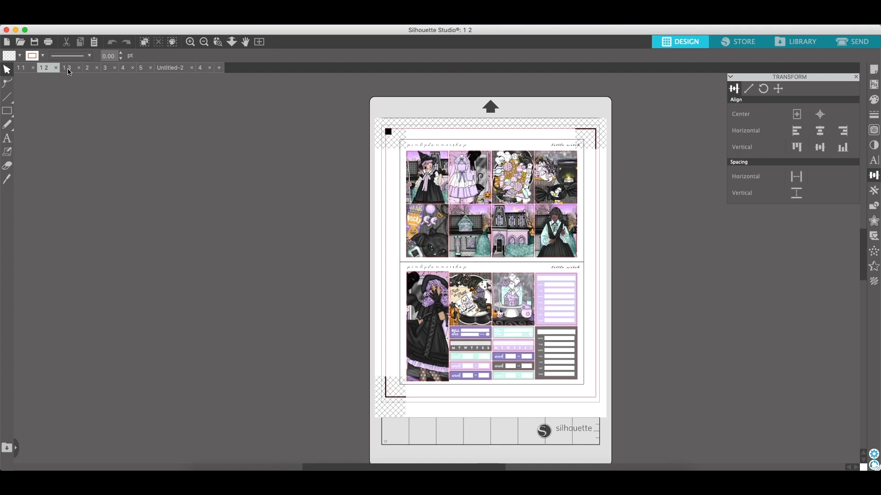